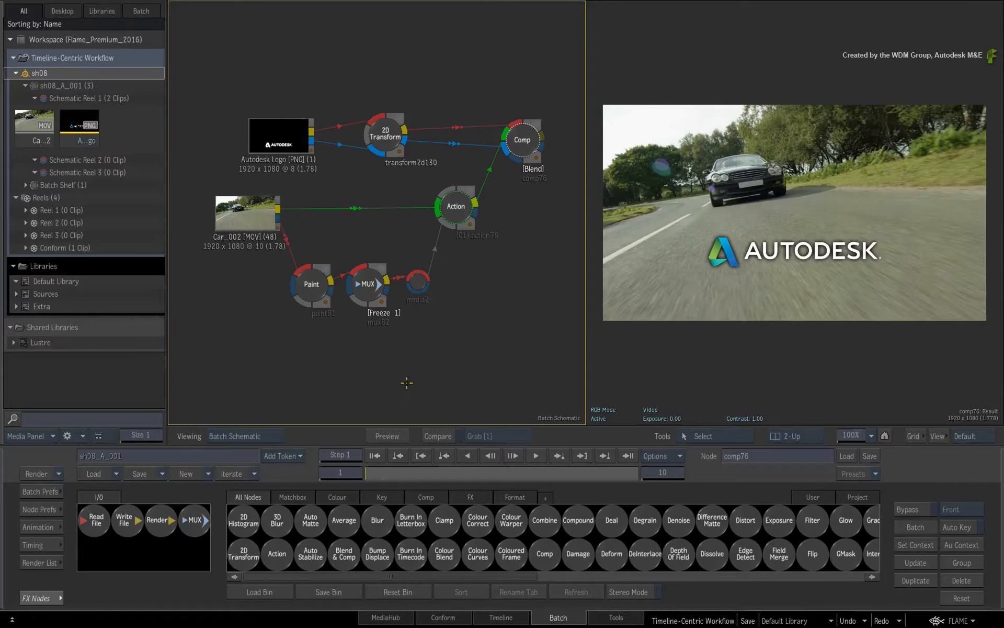
Switch to the timeline environment, collapse the sh08 batch group, and display the sequence reels in place of its schematic reels.
click(486, 617)
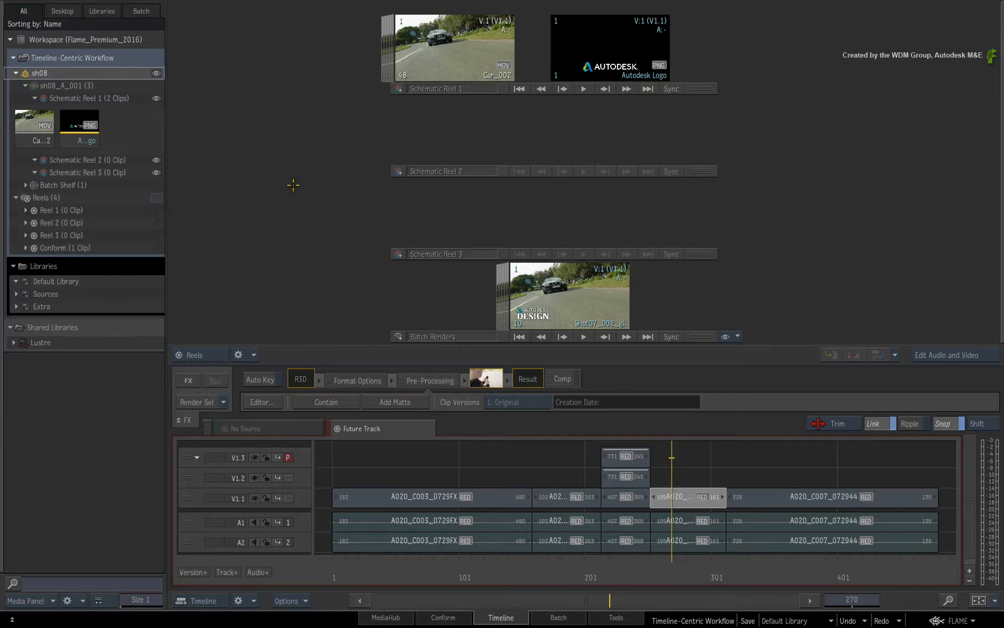
click(14, 73)
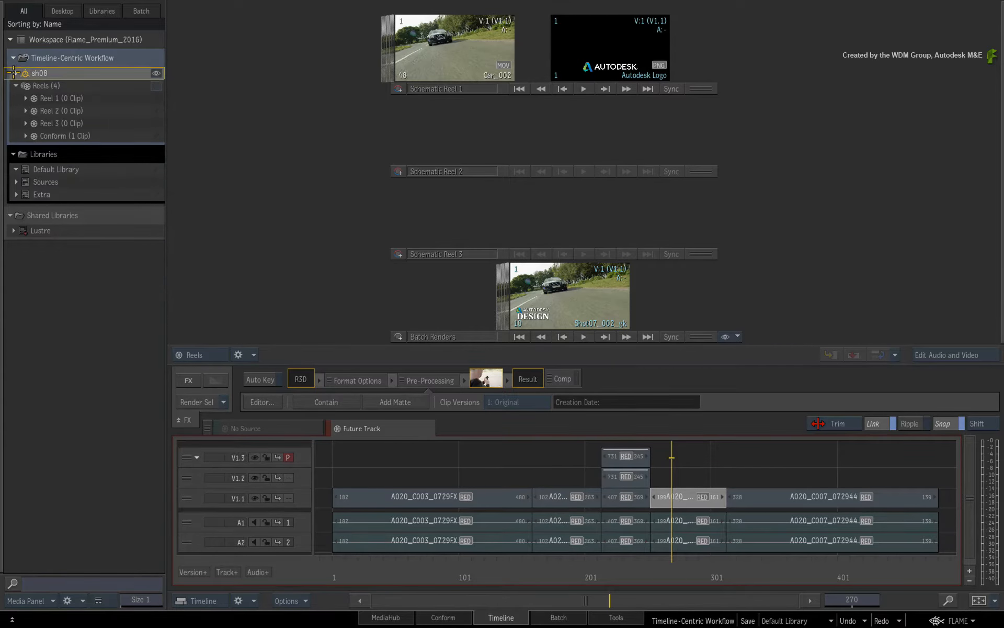
click(156, 86)
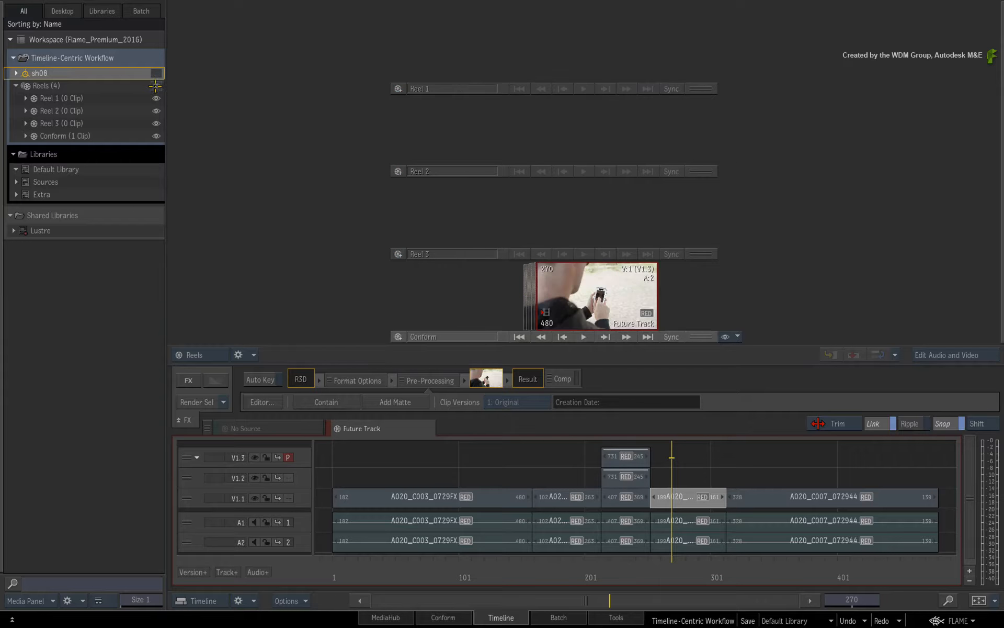
Open the Future Track sequence from the Conform reel.
click(595, 296)
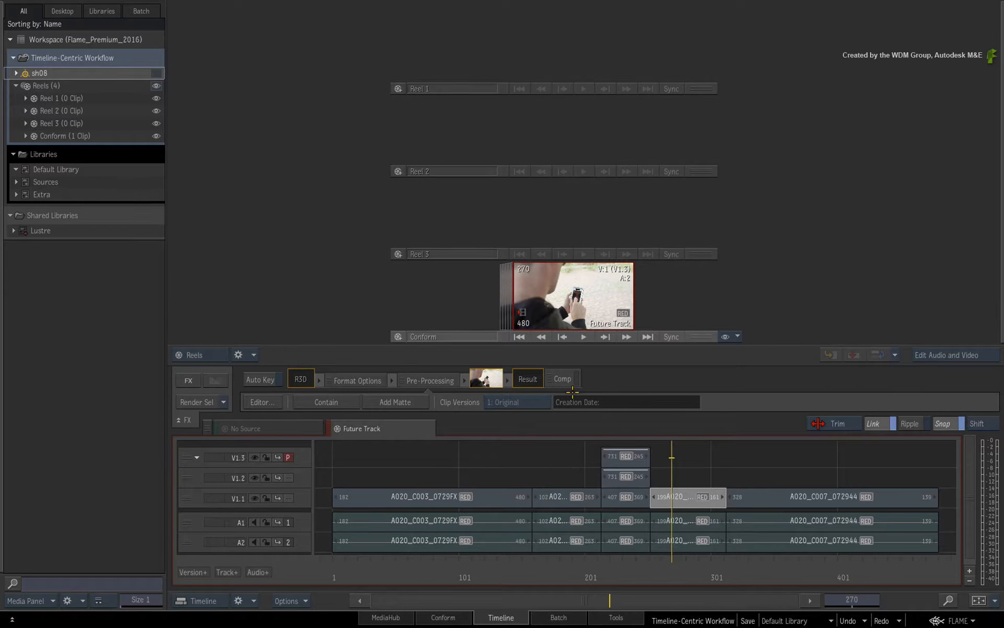
click(575, 280)
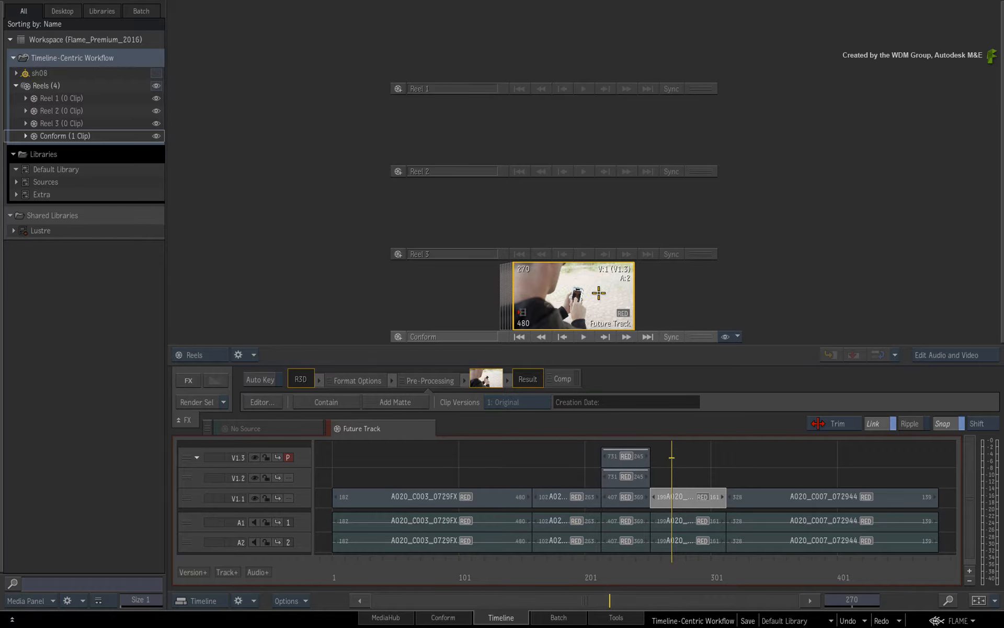
right_click(598, 293)
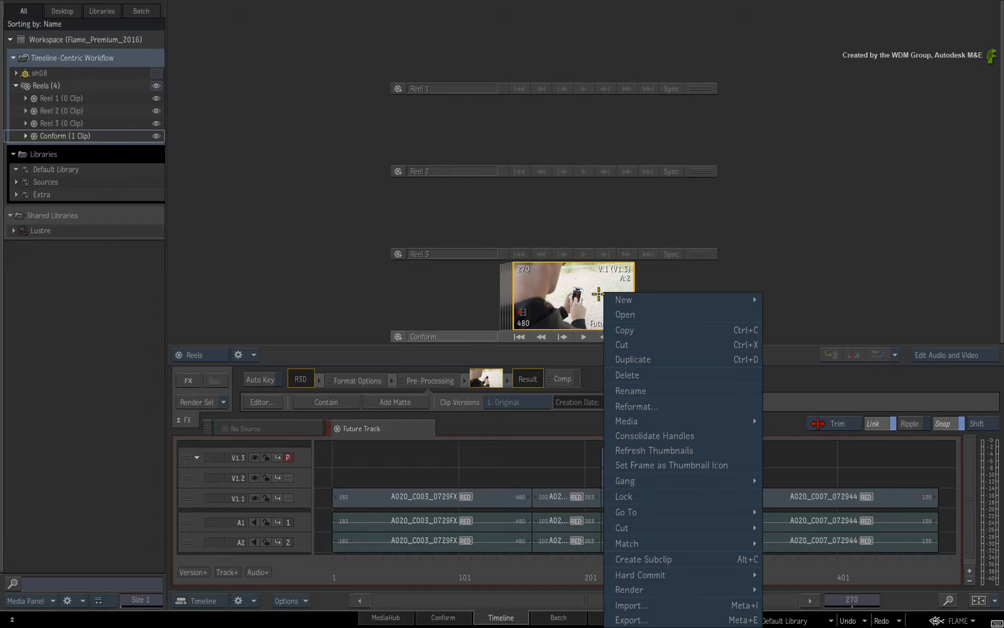
click(615, 314)
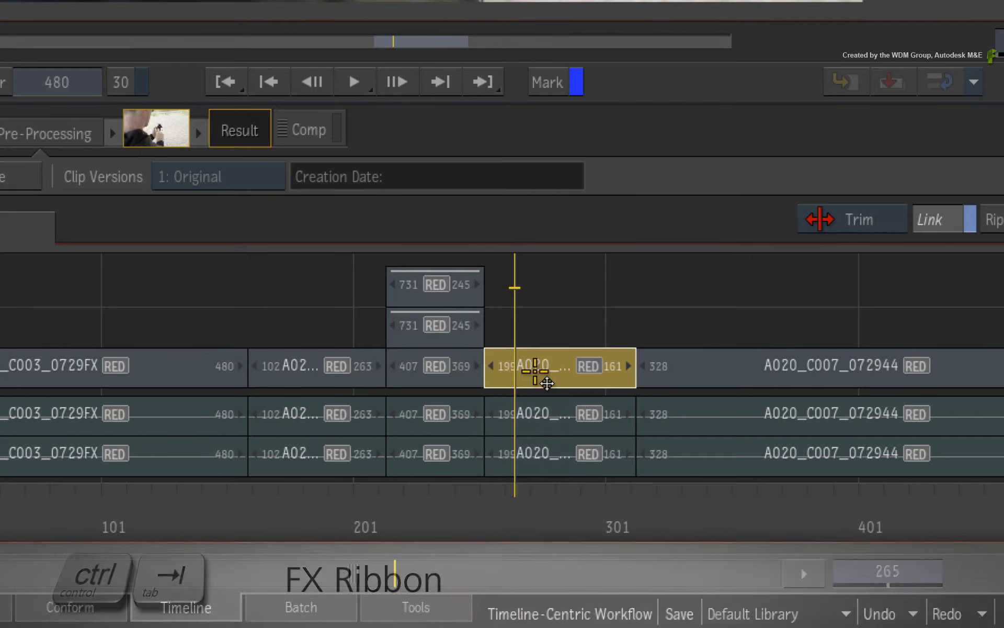
Create a Batch FX on the selected A020_C014_0729VM segment and select its entry in the media list.
key(ctrl+Tab)
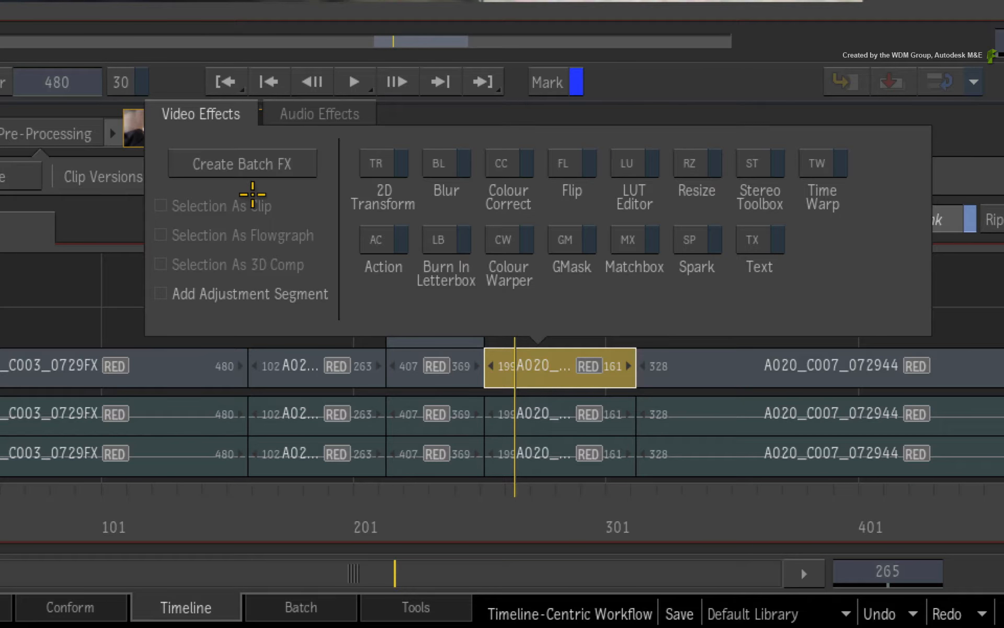
click(234, 164)
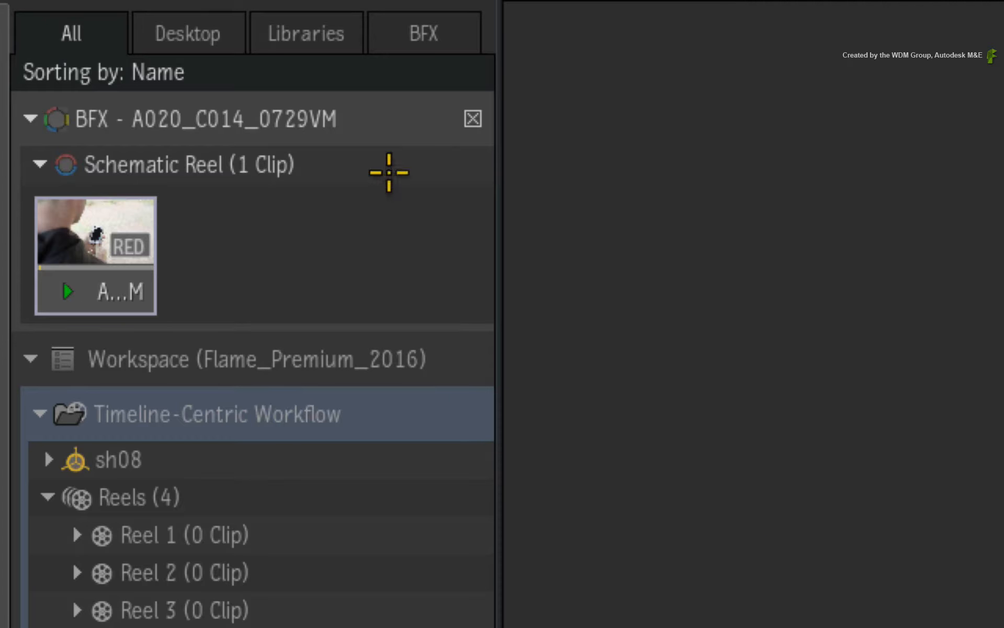
click(356, 118)
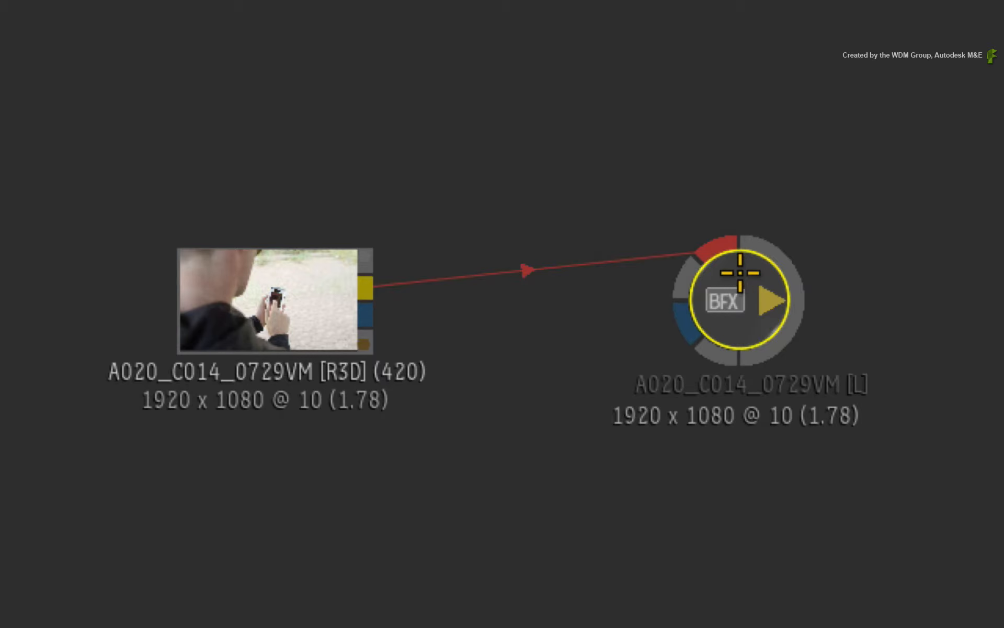
Rename the BFX output node in the schematic as phone.
double_click(742, 273)
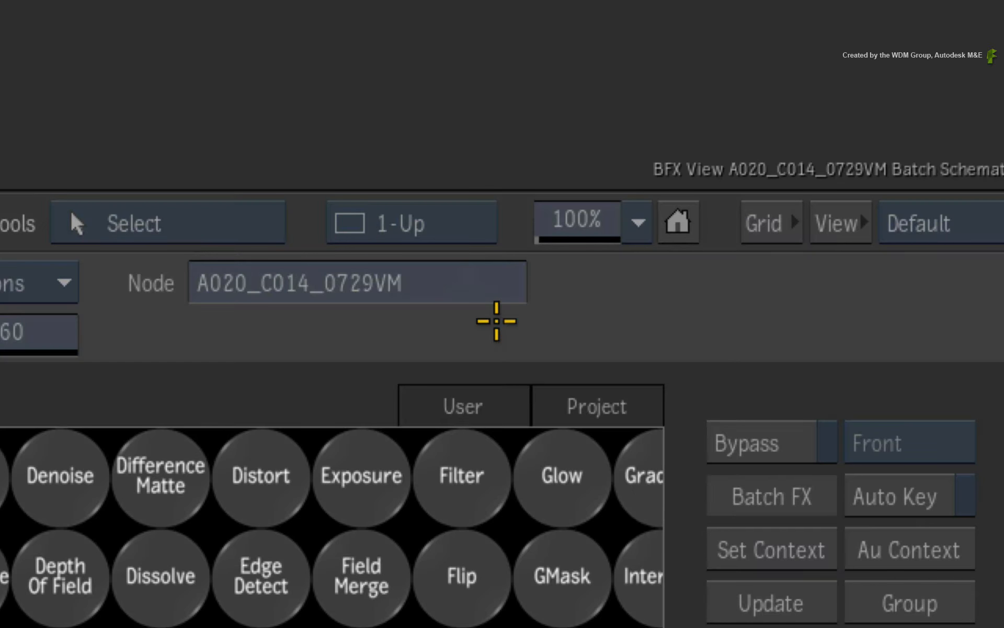
click(460, 285)
key(ctrl+a)
text(phone)
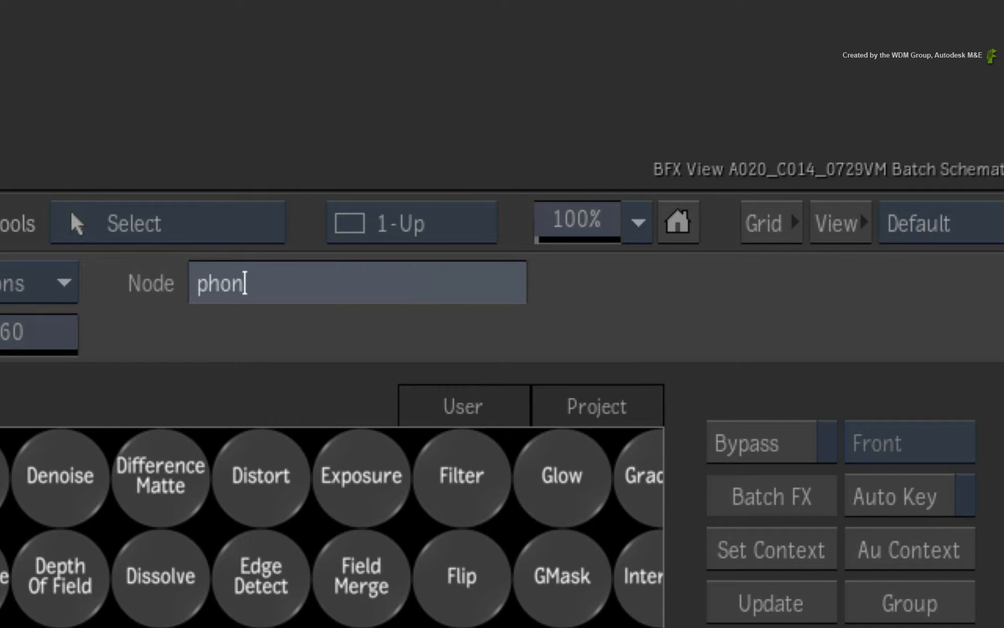
key(Return)
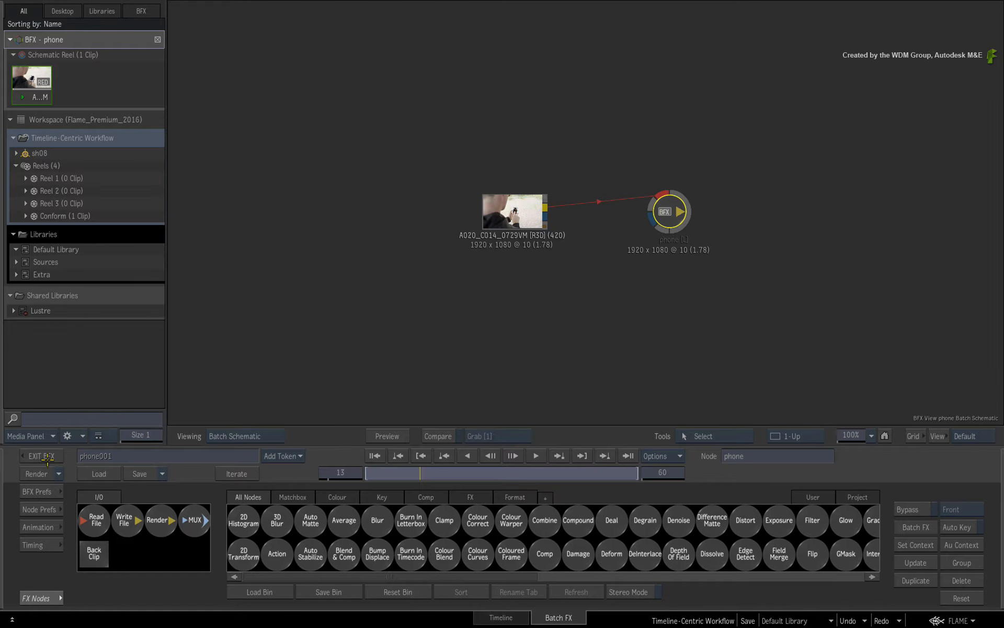
Exit to the timeline, reopen the phone segment's Batch FX, and select its entry in the media list.
click(47, 456)
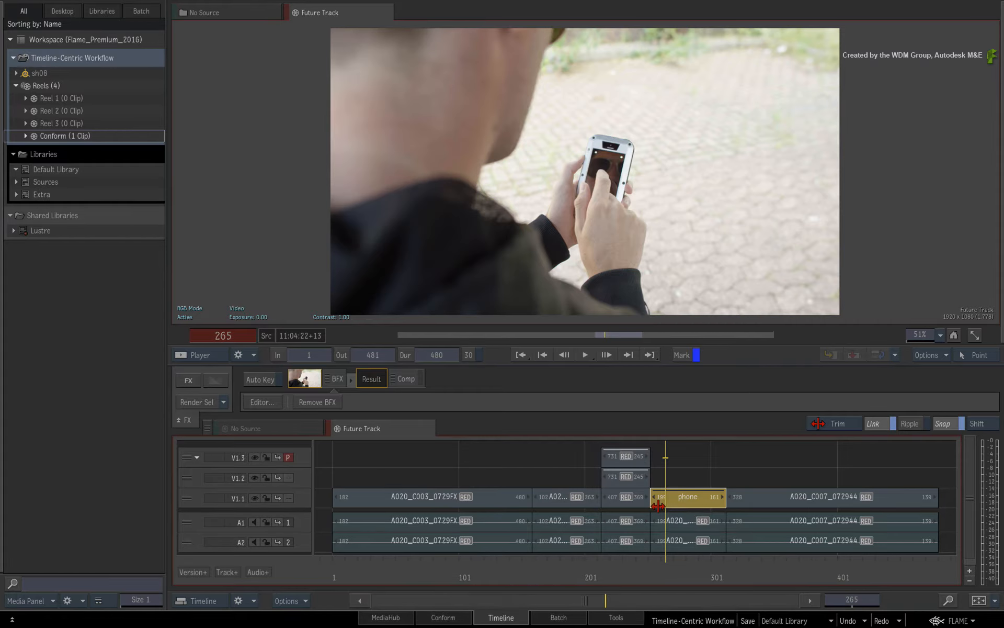
click(337, 378)
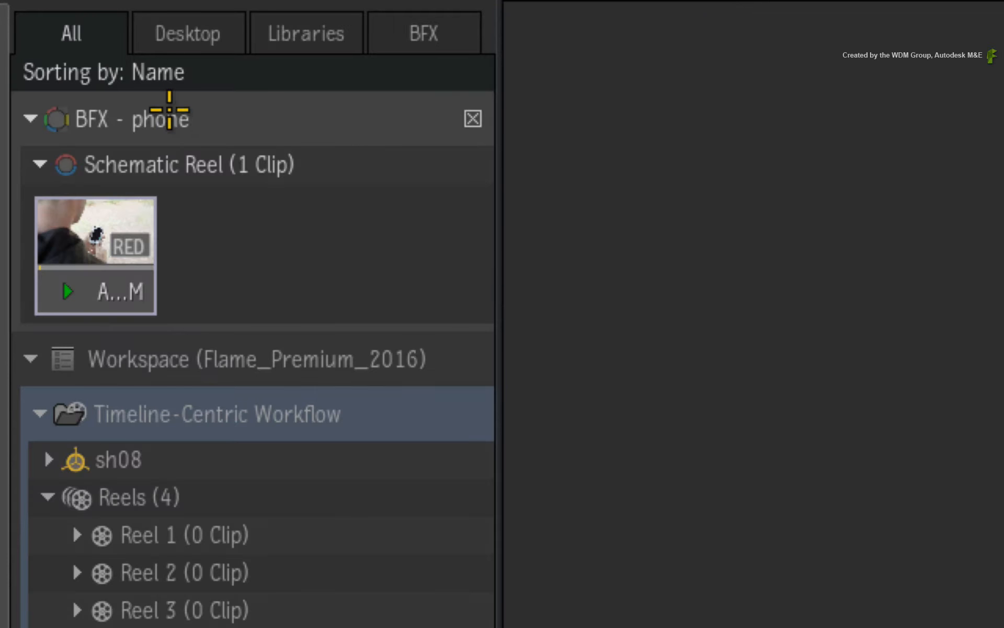
click(74, 40)
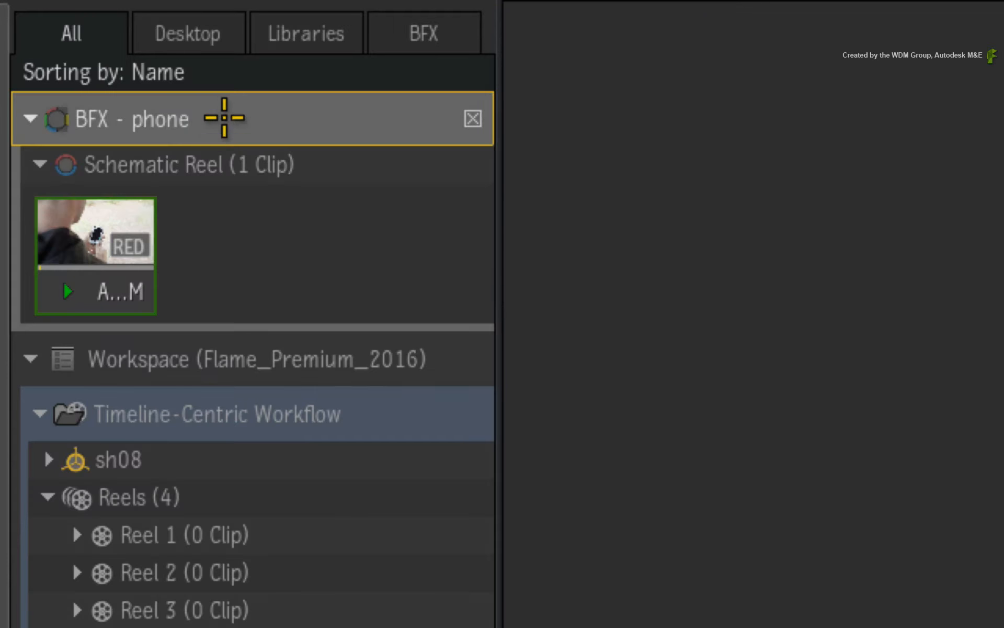
Rename the Batch FX entry in the media list as cell.
double_click(173, 122)
text(cell)
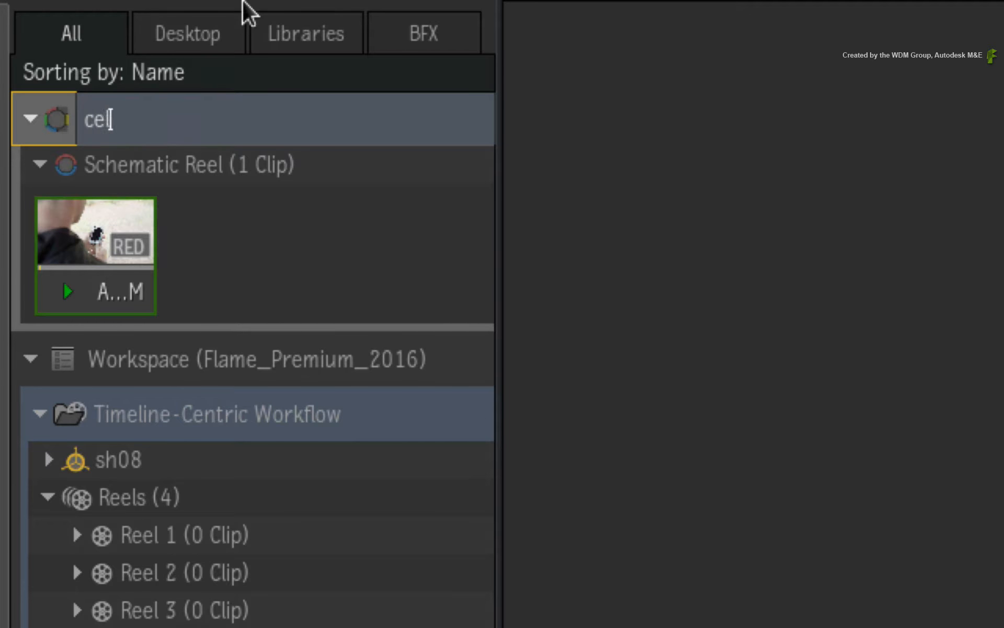
key(Return)
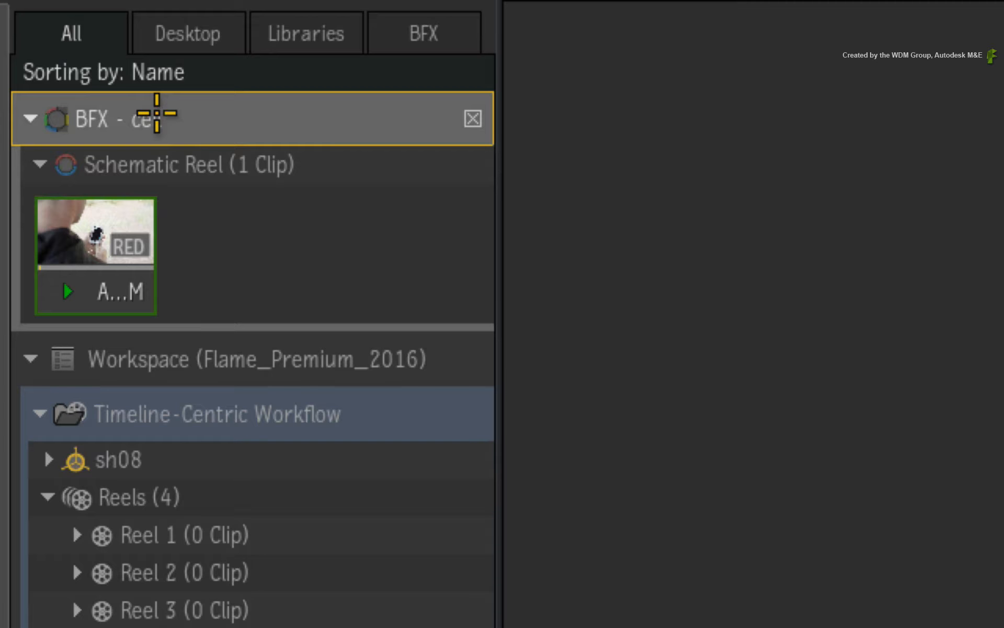
Rename the Batch FX entry in the media list back to phone.
double_click(49, 41)
text(phone)
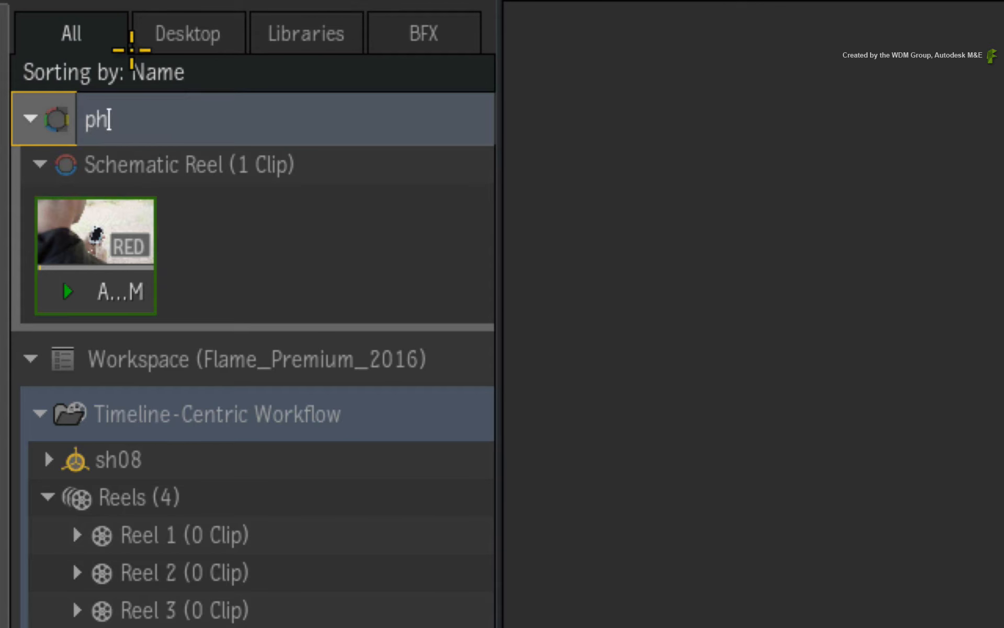
key(Return)
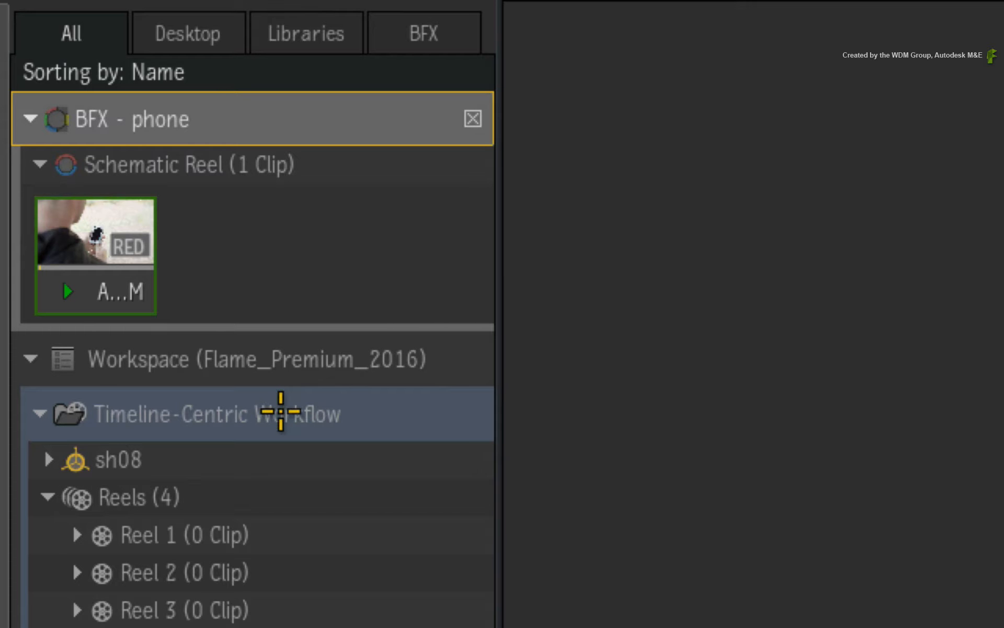
Examine the phone Batch FX's schematic reel and the option for creating a new one, without adding a reel.
click(314, 164)
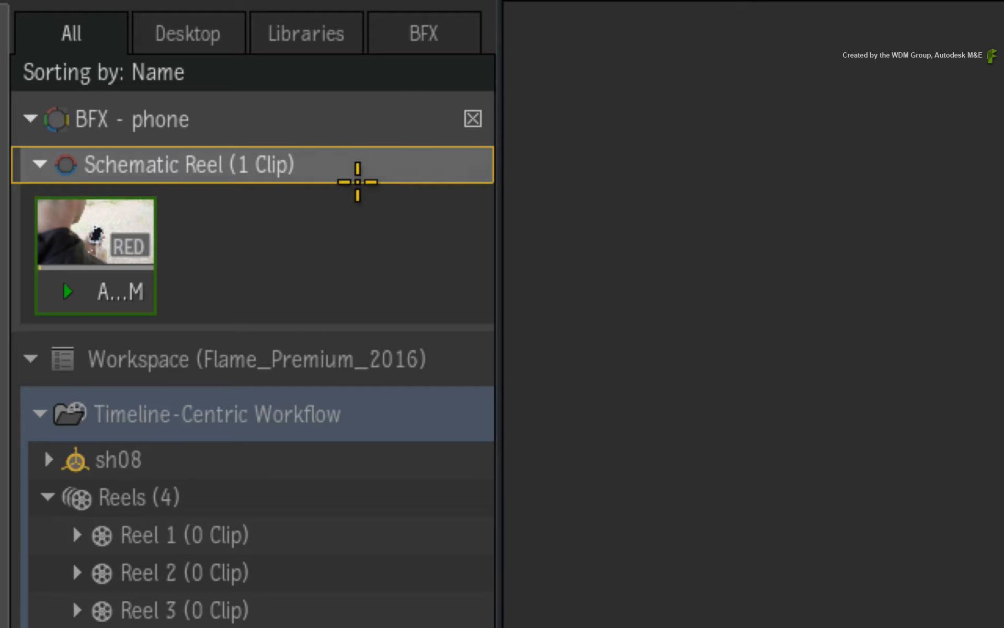
right_click(289, 116)
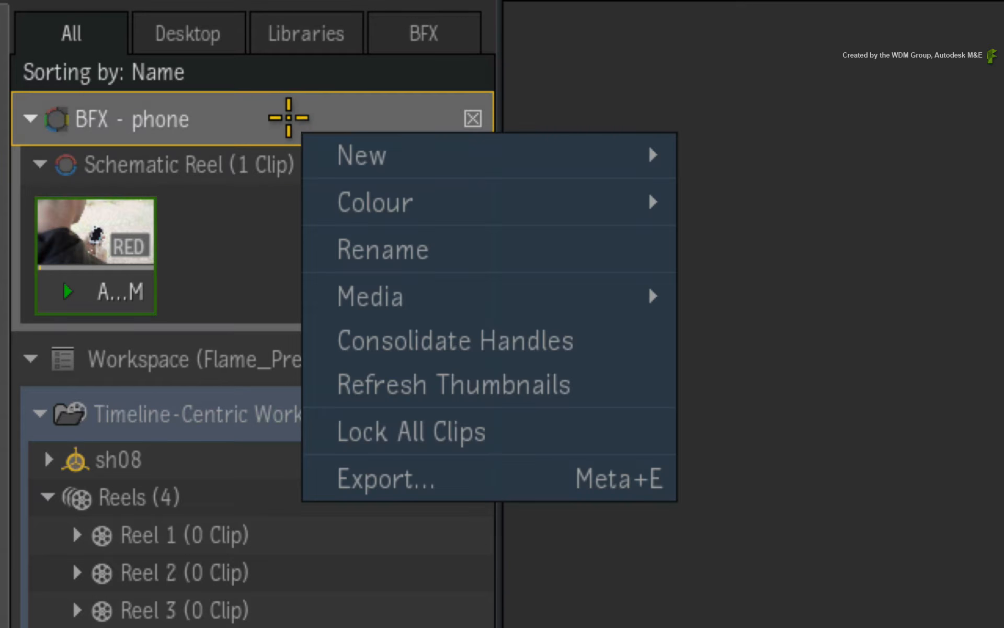
mouse_move(348, 152)
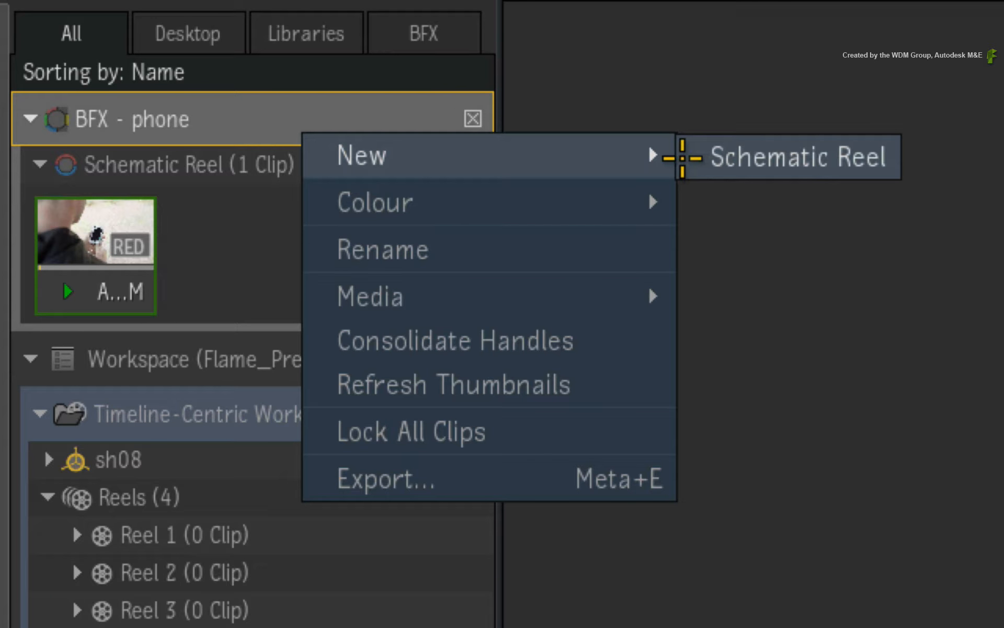
click(584, 67)
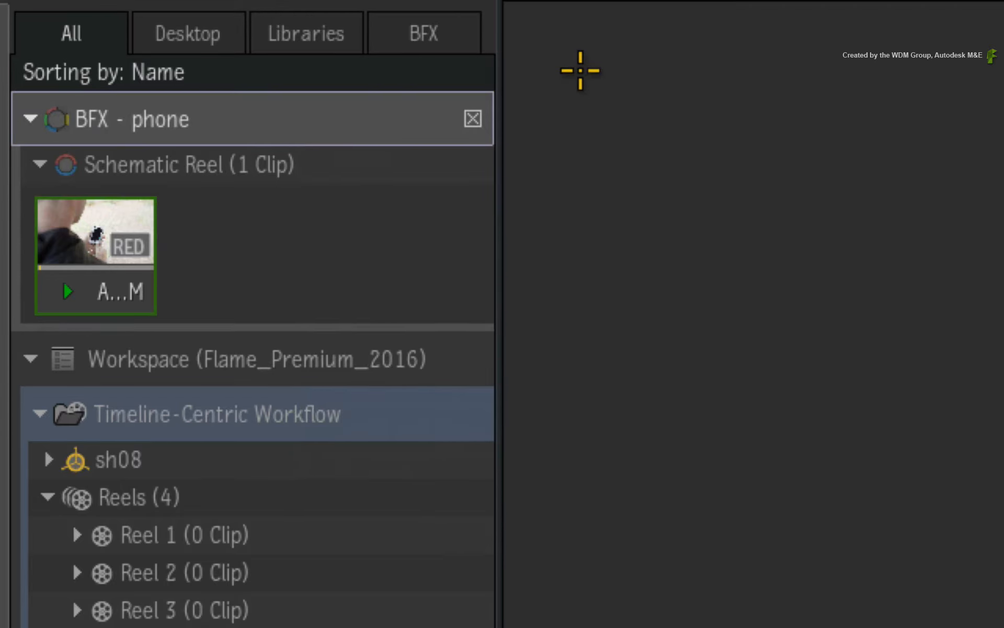
click(408, 164)
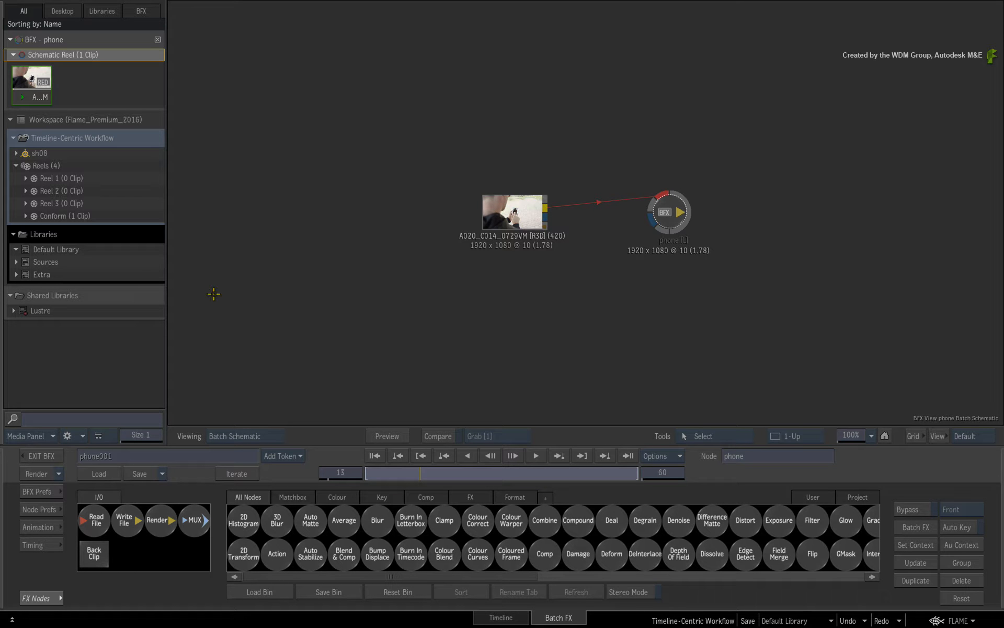
Place a Render node and a Write File node below the clip in the Batch FX schematic, and delete both.
drag(157, 519, 591, 288)
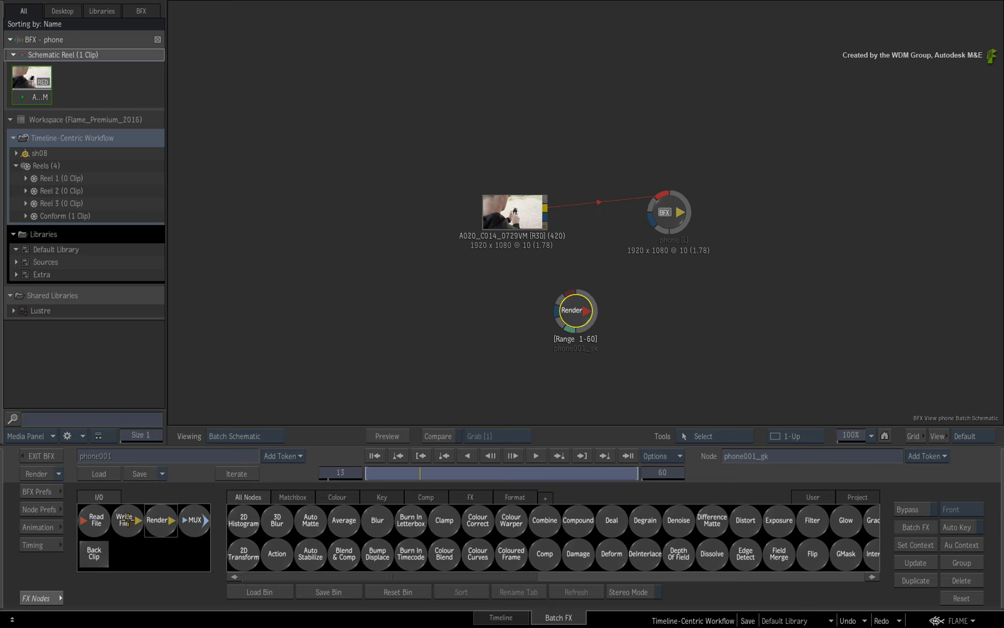
drag(127, 520, 636, 310)
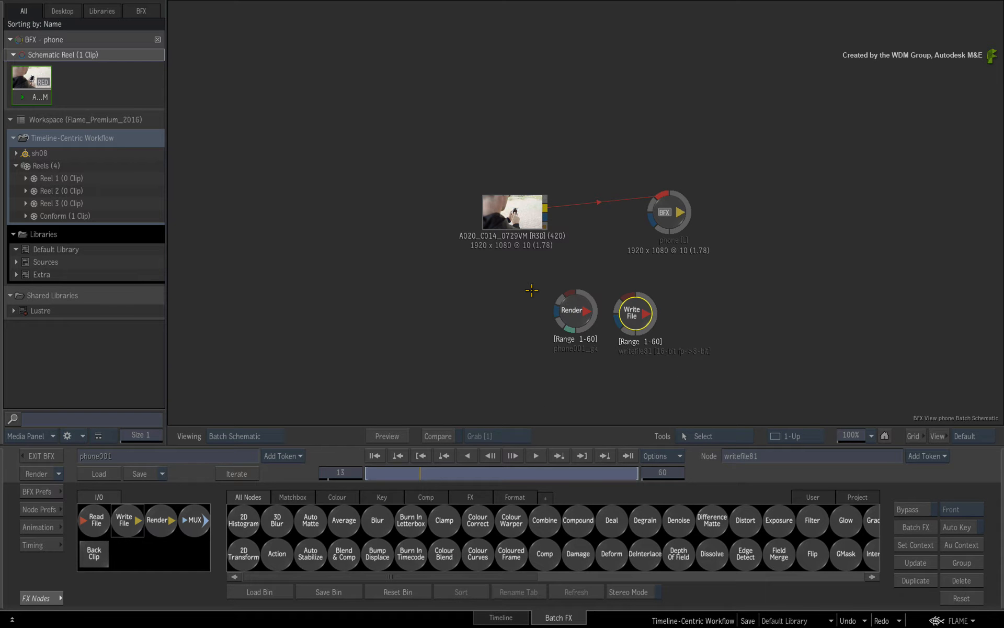
drag(357, 345, 763, 566)
drag(668, 356, 700, 362)
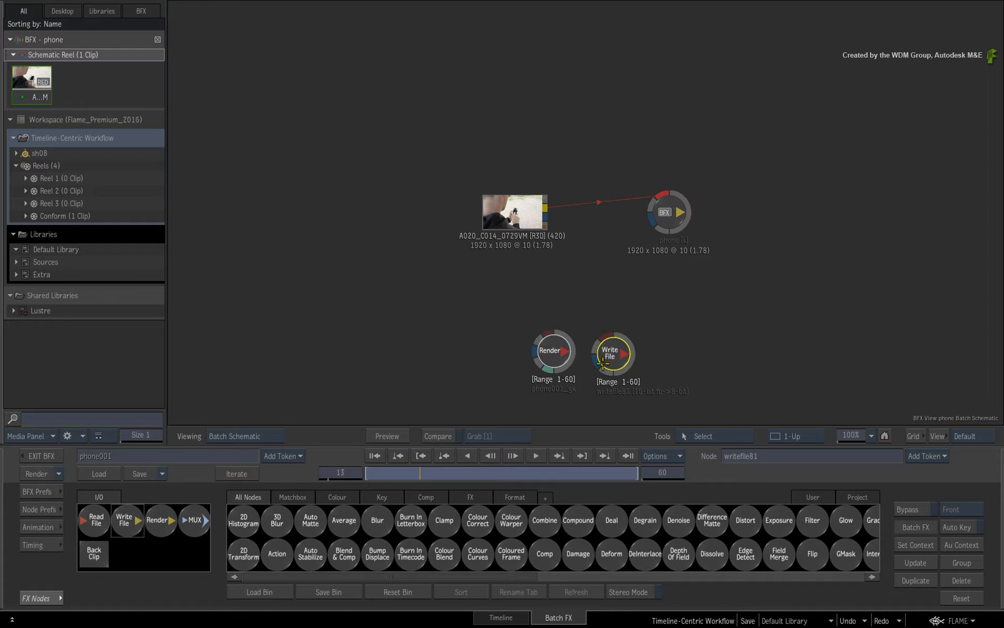
key(Delete)
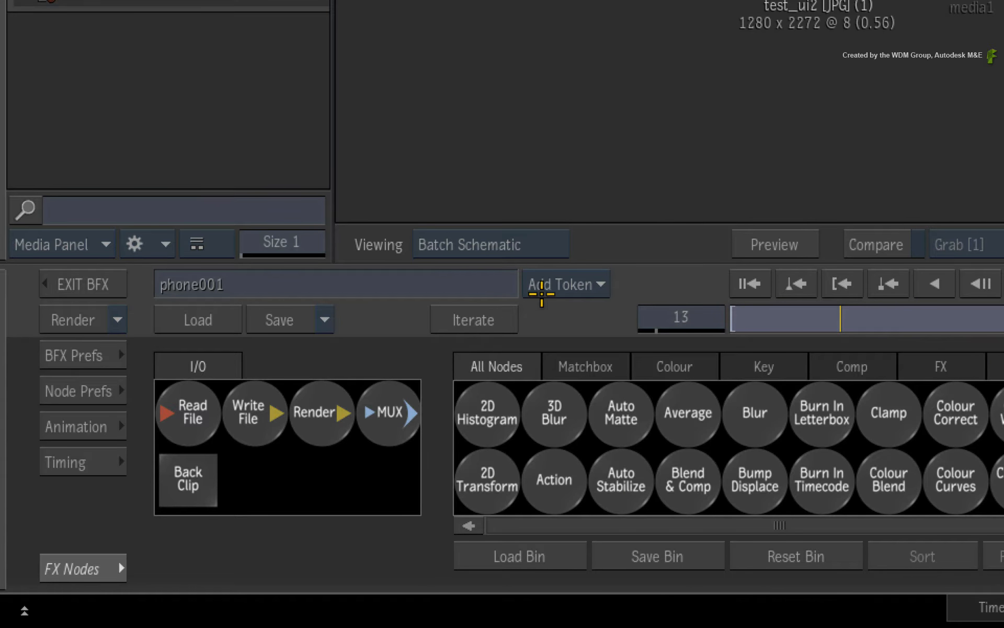
Iterate the phone001 Batch FX setup and select the Batch FX Iterations library.
click(250, 470)
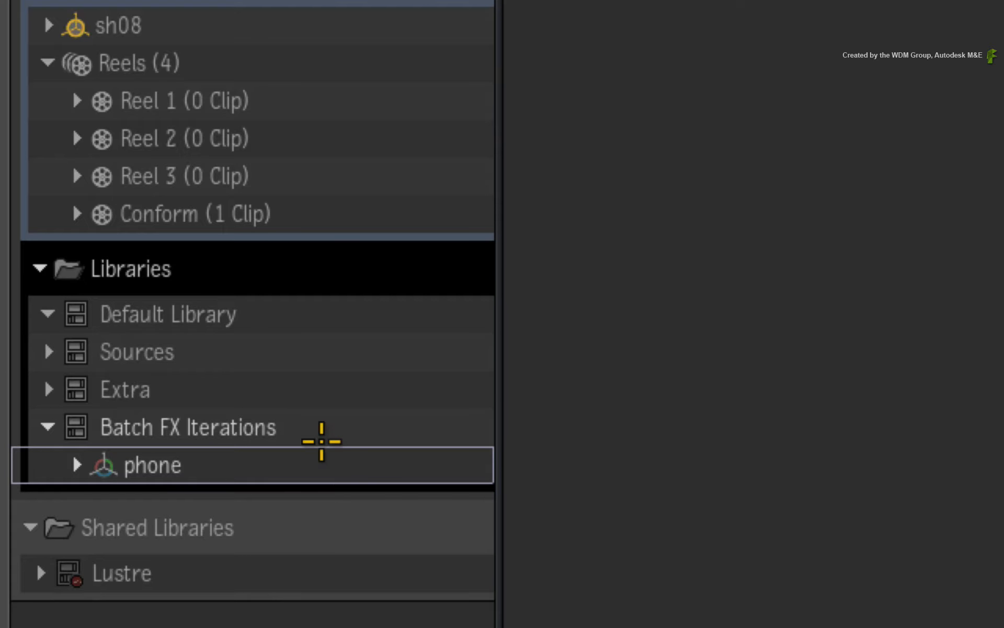
click(316, 425)
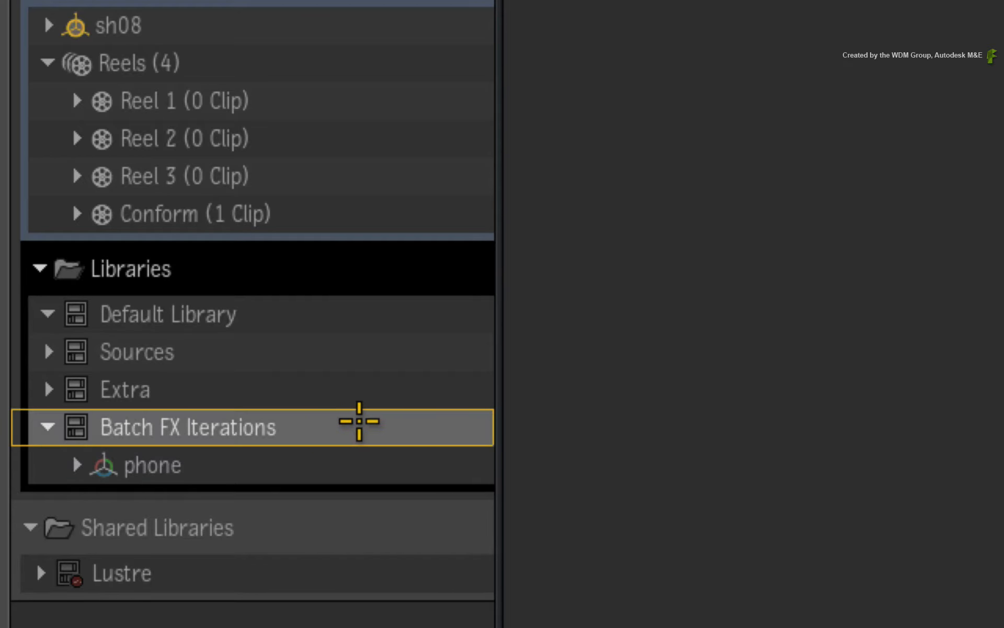
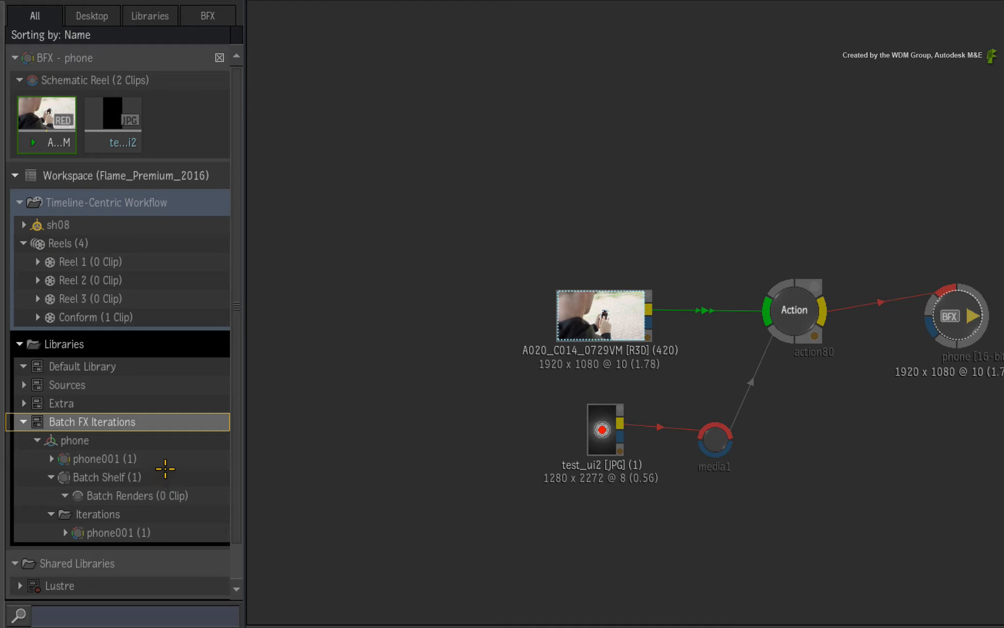
Review the phone Batch FX, the Timeline-Centric Workflow desktop and the Libraries in the media list.
click(140, 61)
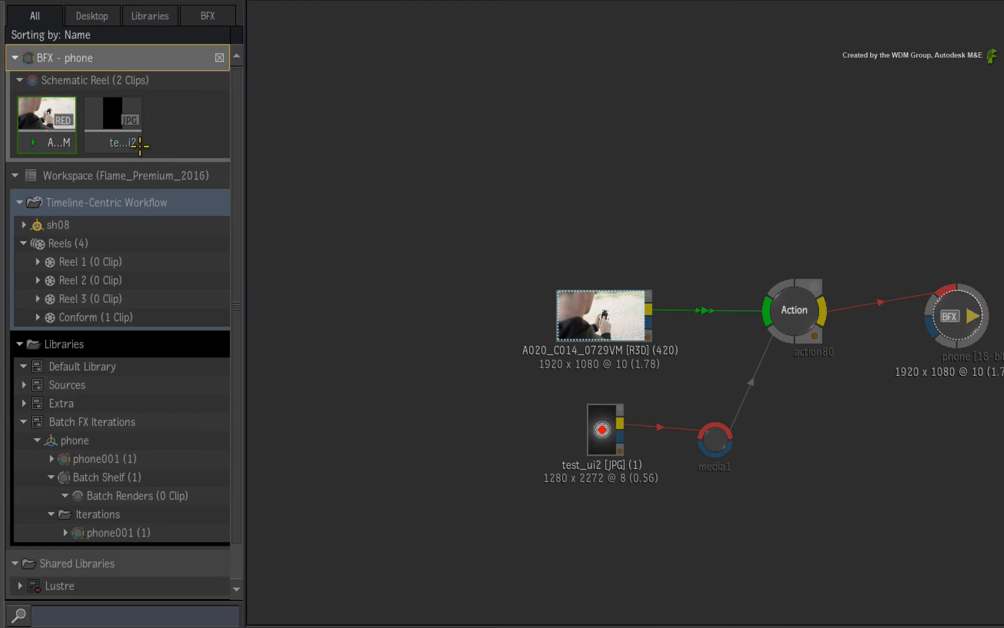
click(132, 202)
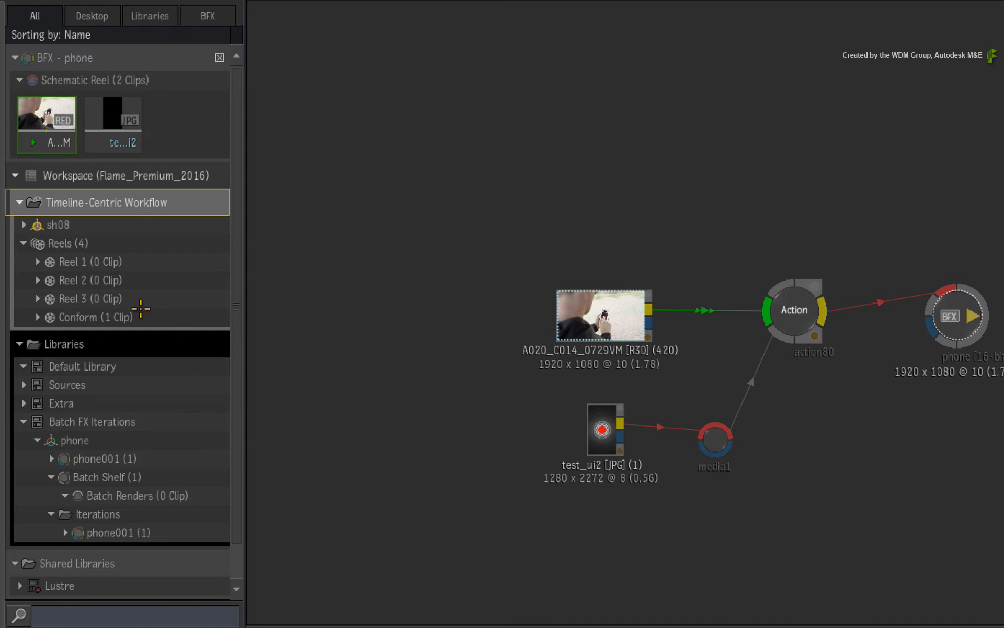
click(131, 344)
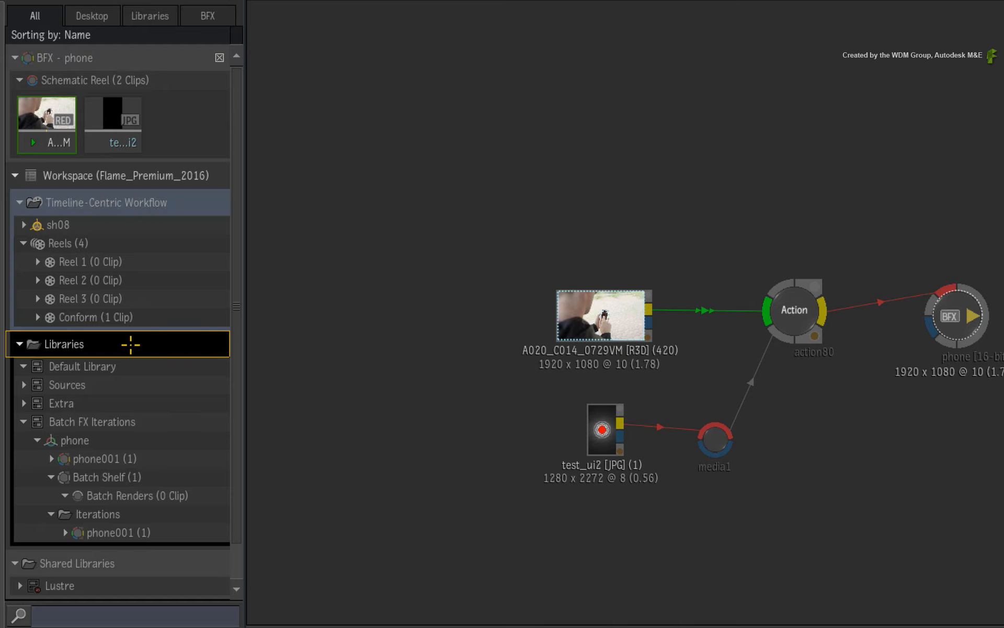
Review the phone Batch FX in the media list and check which iterations are available to load.
click(152, 421)
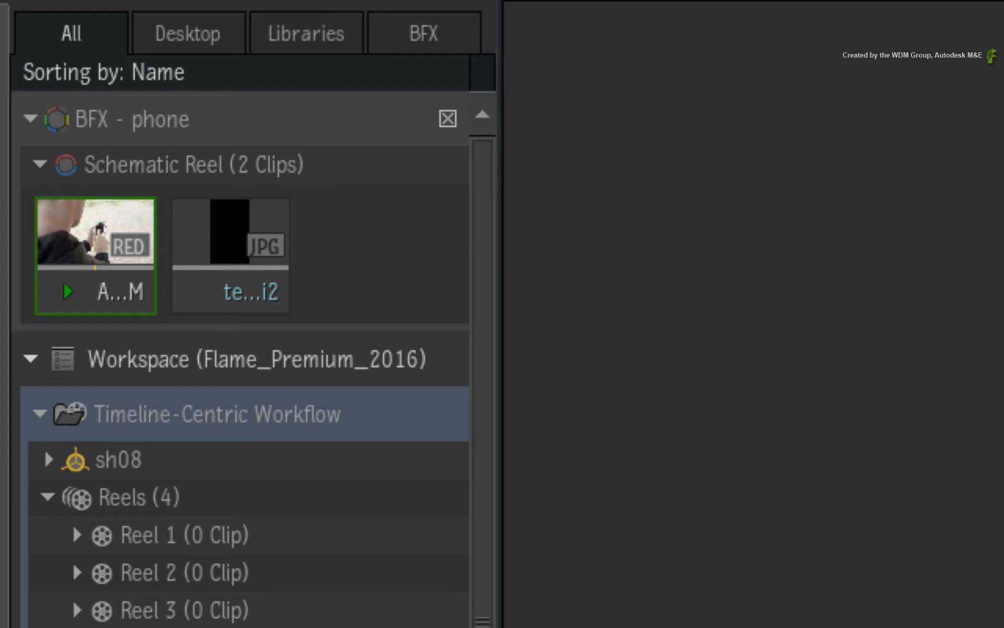
click(258, 112)
double_click(269, 244)
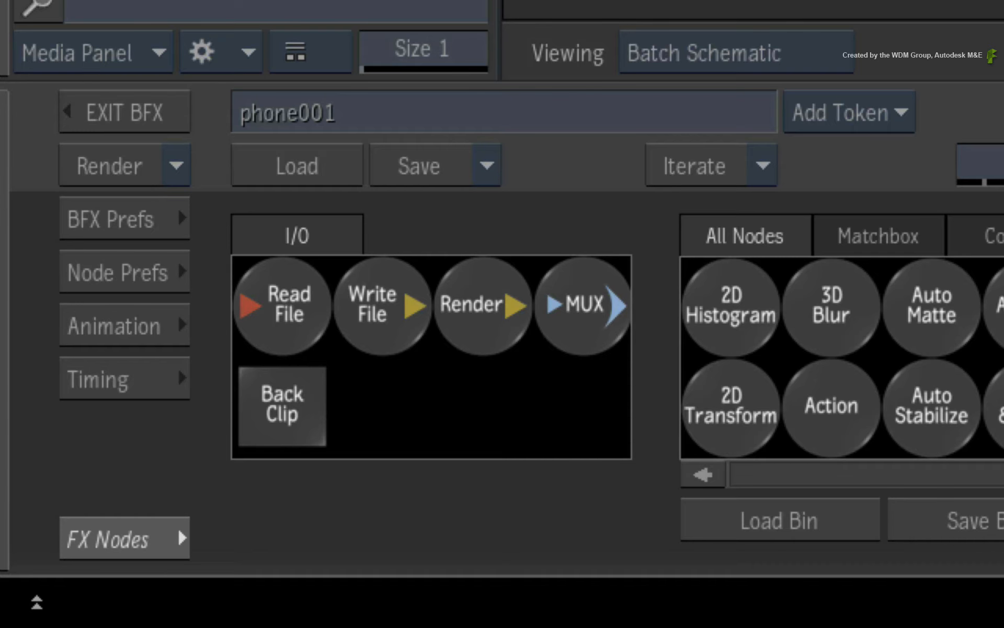
click(763, 163)
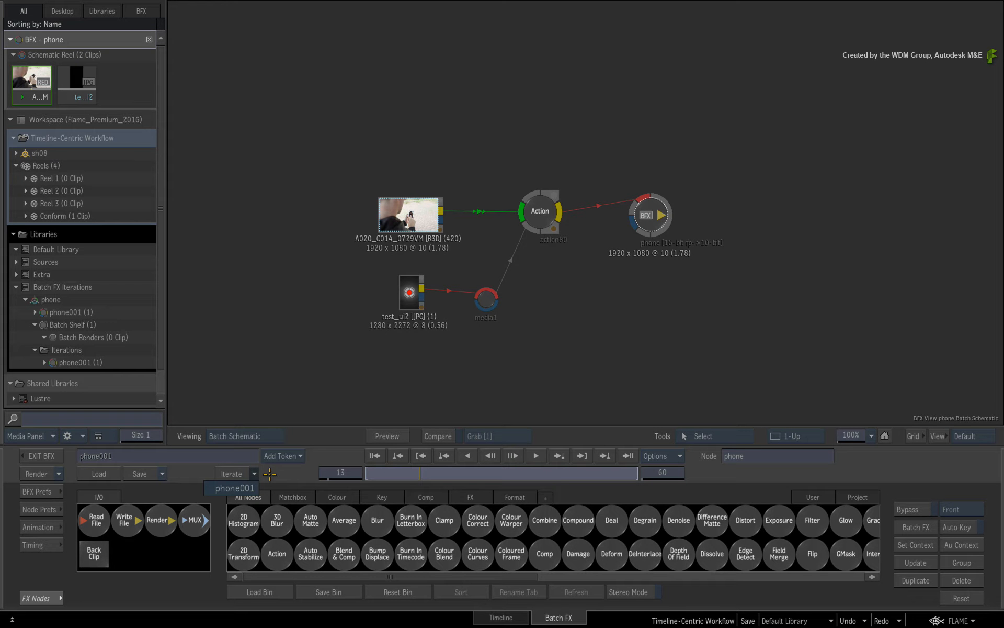
click(269, 473)
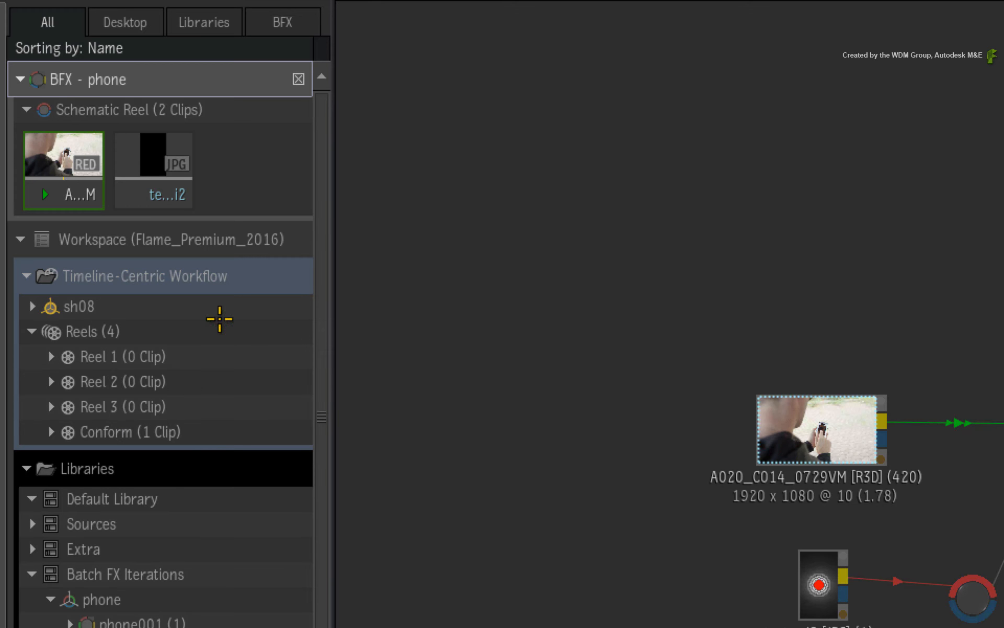
Show only the Batch FX's own media and examine its schematic reel, both clips and the Iterations folder.
click(130, 8)
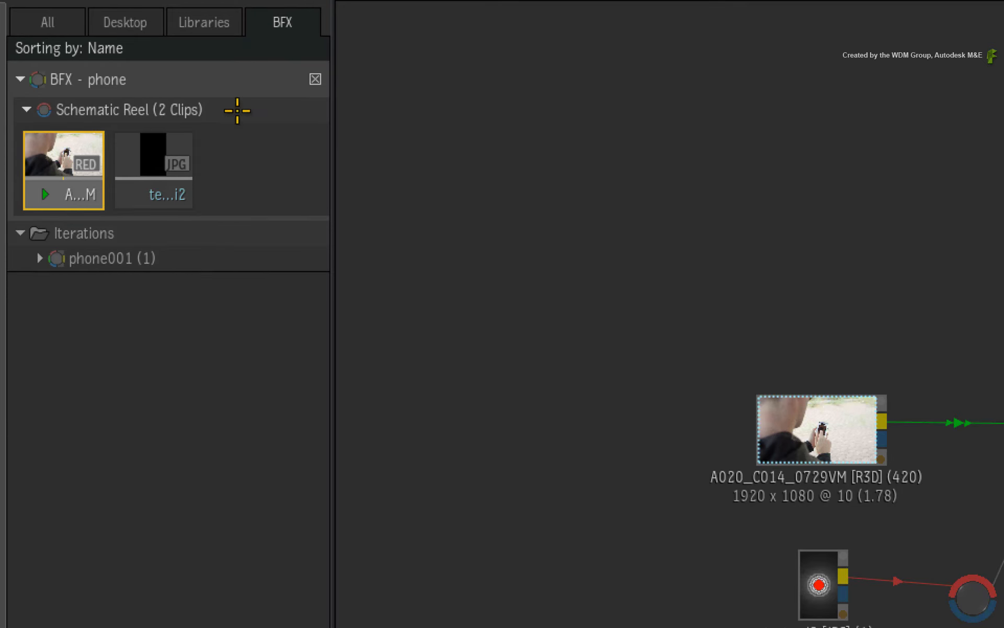
click(227, 103)
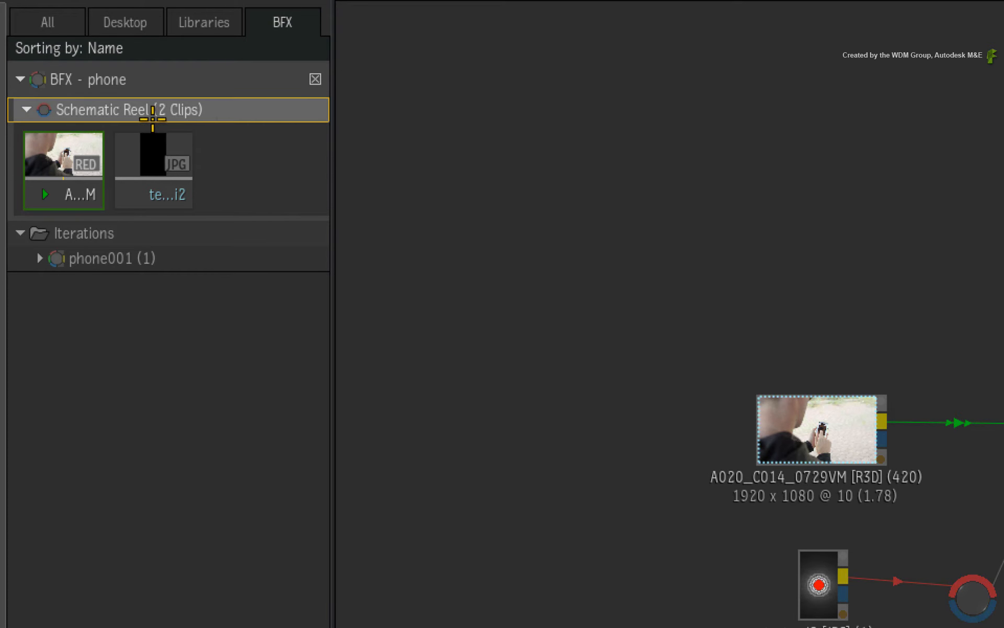
click(56, 149)
click(139, 140)
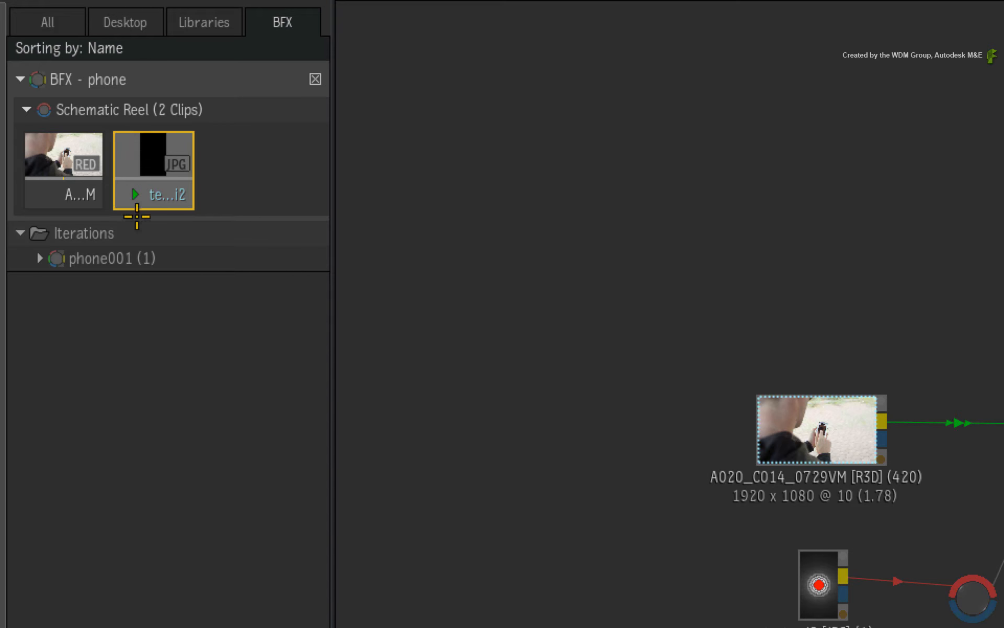
click(173, 232)
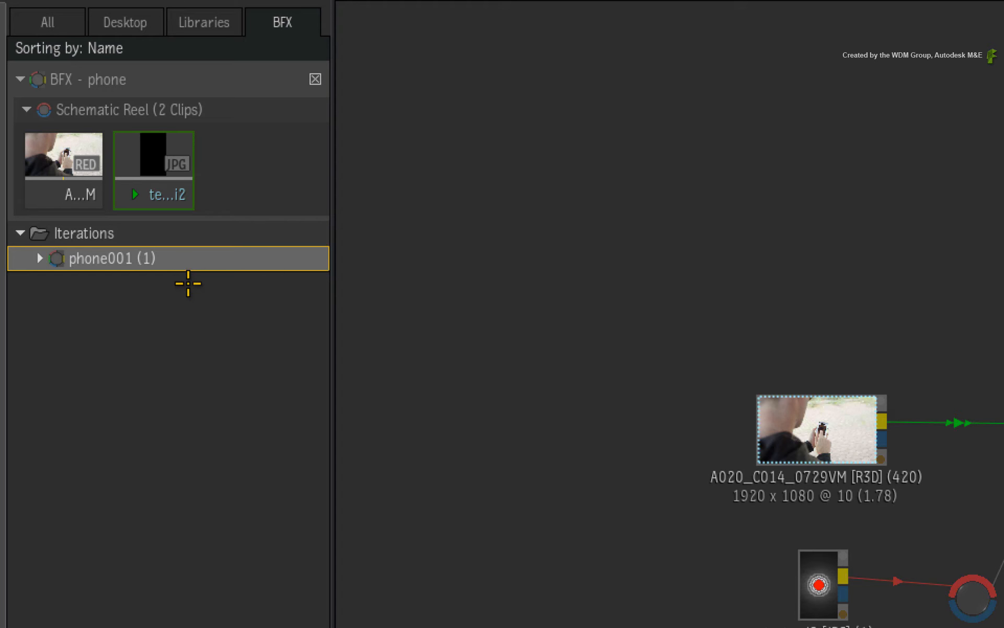
Add a Keyer Luma node above the Action node and feed it from the A020_C014_0729VM clip.
key(k)
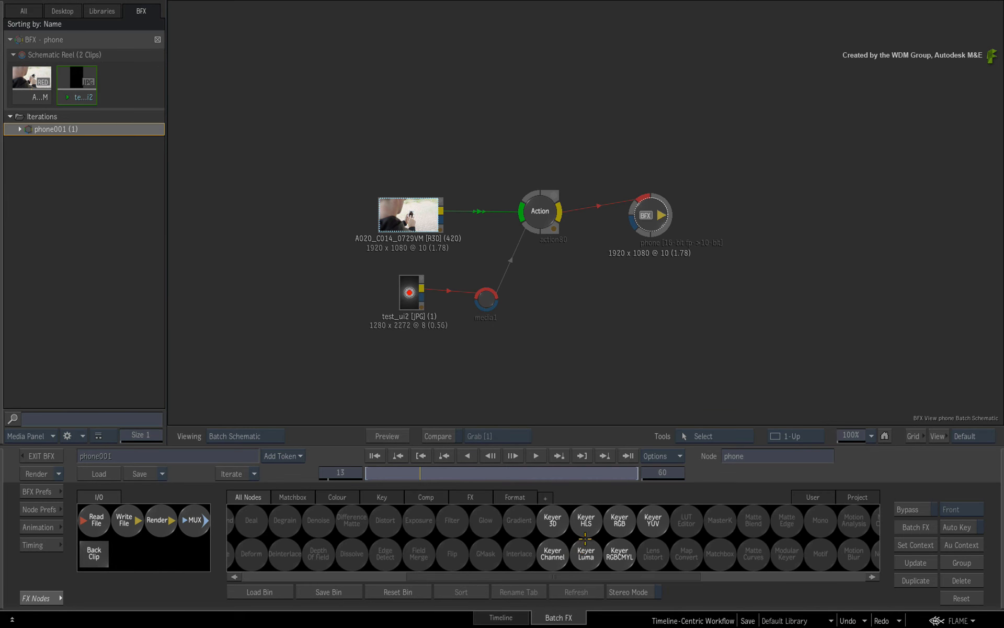
drag(585, 549, 546, 152)
drag(444, 209, 528, 140)
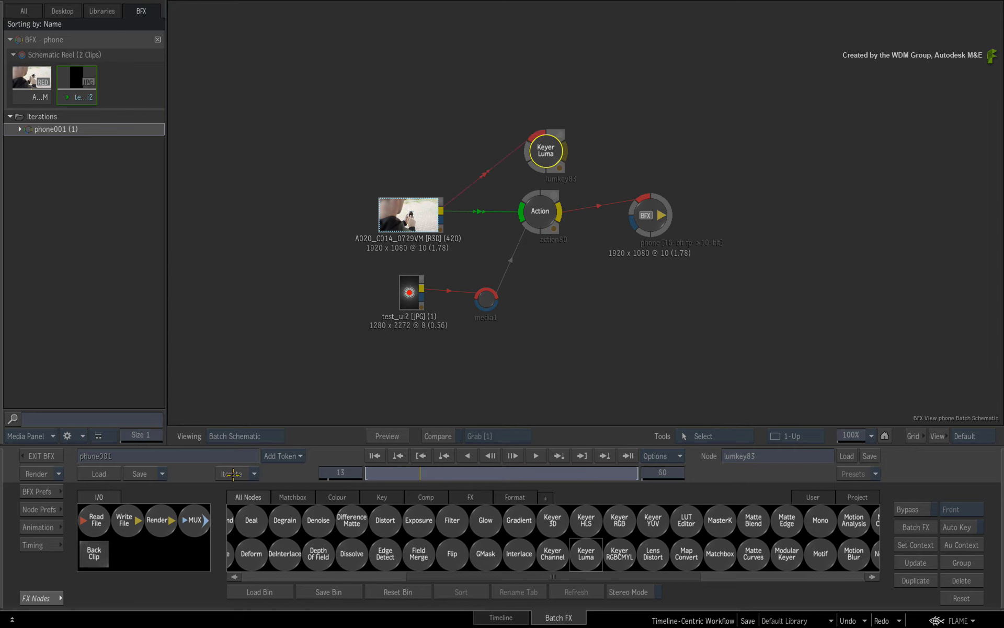
Iterate the Batch FX setup by incrementing it to phone002, and add another Action node to the schematic.
click(233, 473)
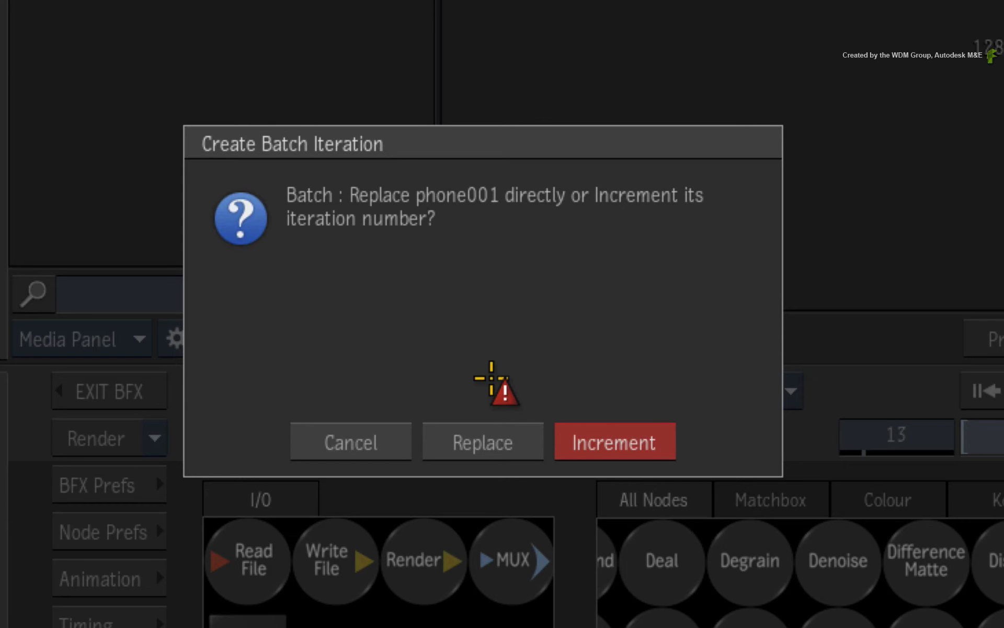
click(637, 439)
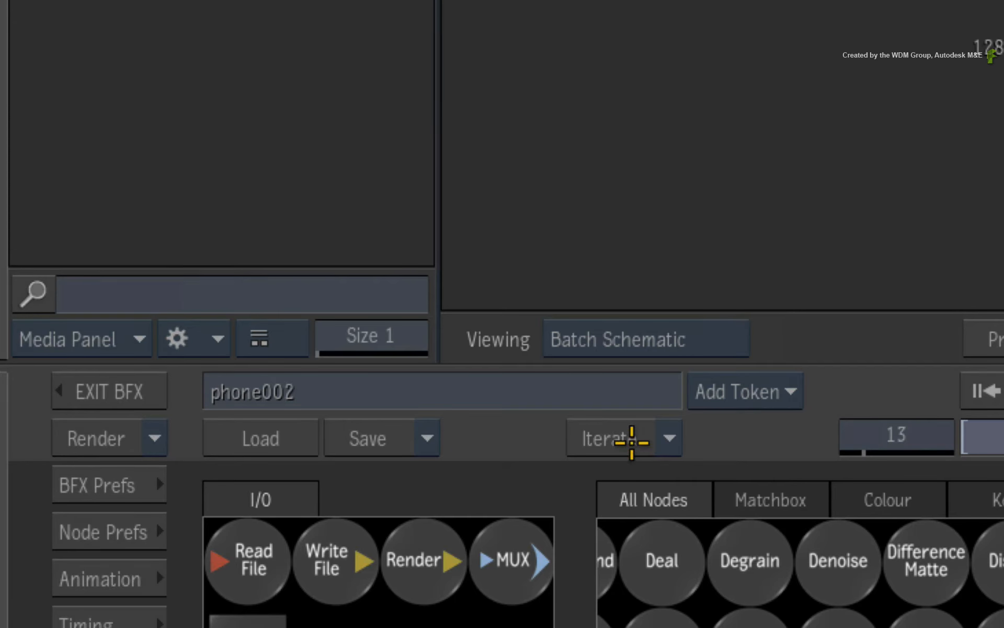
key(a)
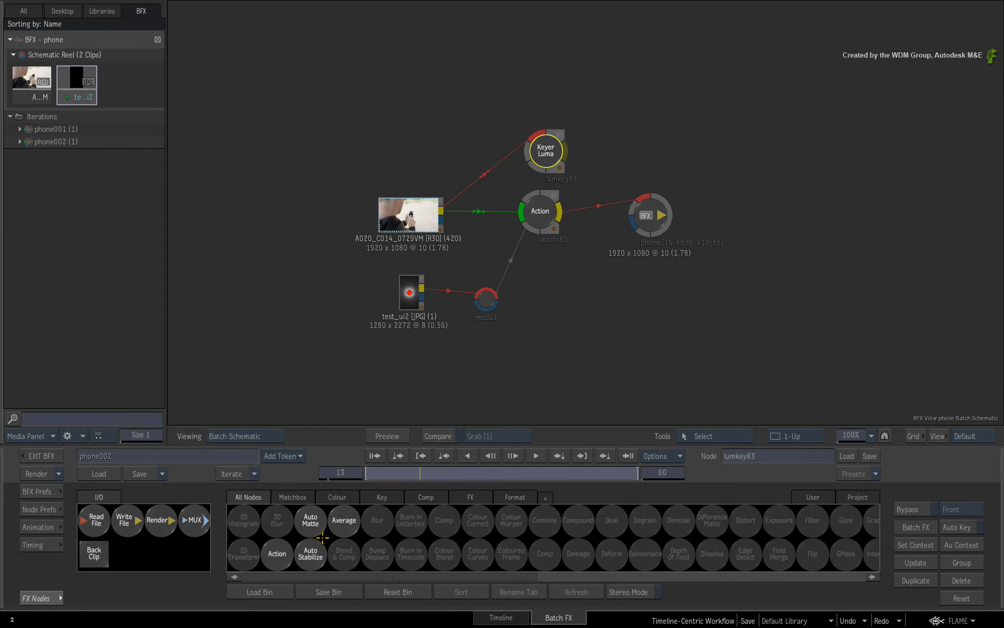
click(278, 553)
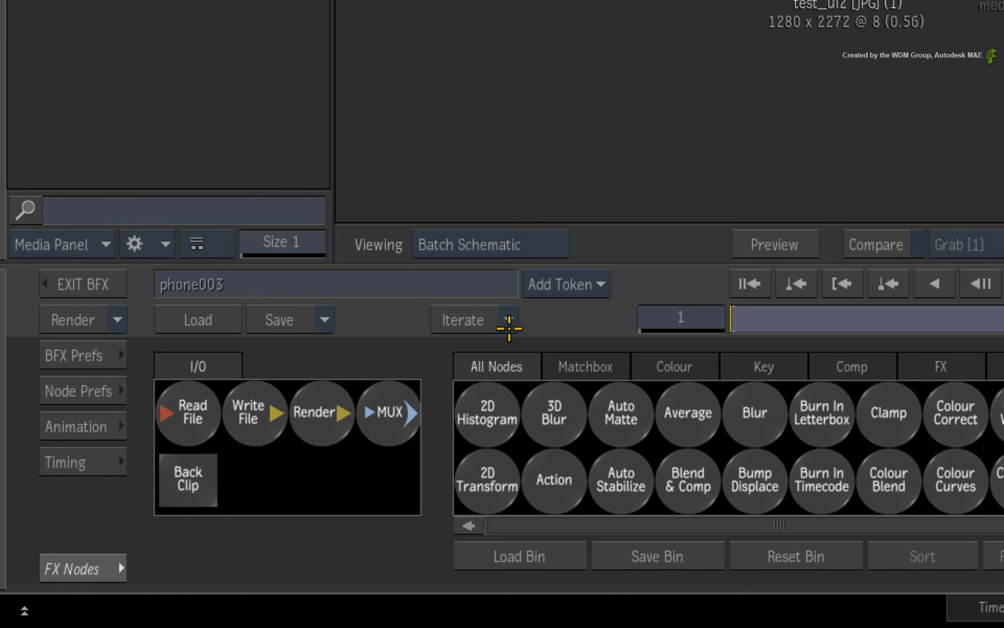
Check the saved iterations of the phone Batch FX that can be recalled, including phone002.
click(254, 473)
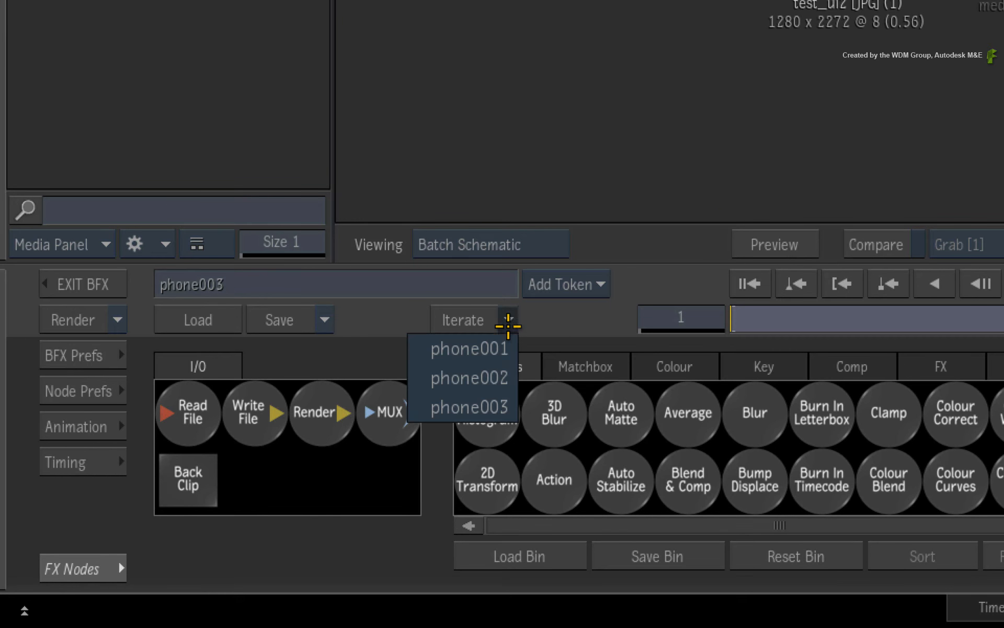
click(471, 377)
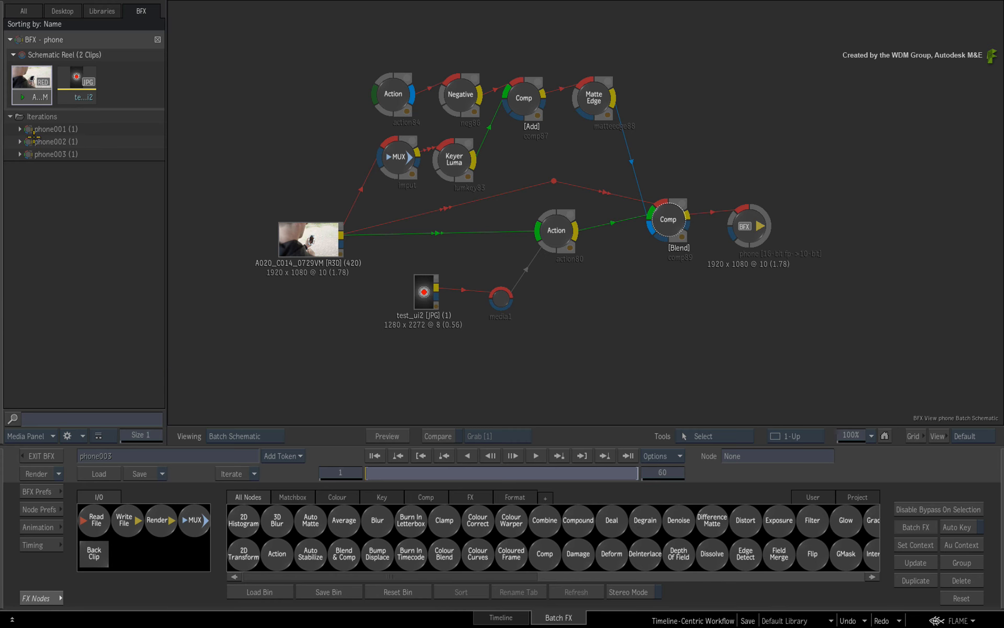
Append the phone001 iteration to the current schematic, place its nodes below the existing setup, and delete them again.
drag(27, 129, 644, 358)
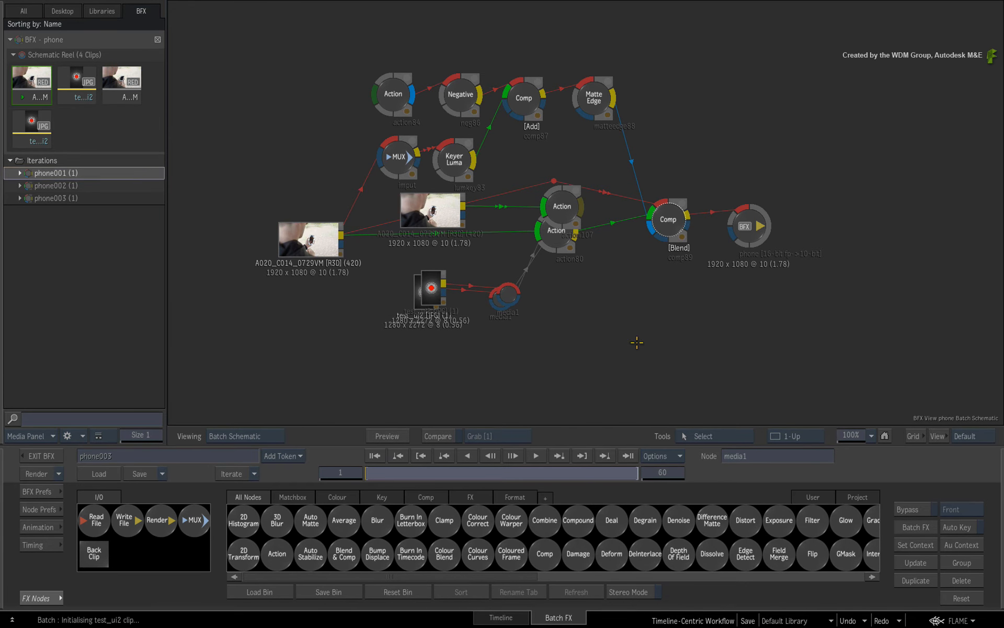
drag(561, 224, 732, 307)
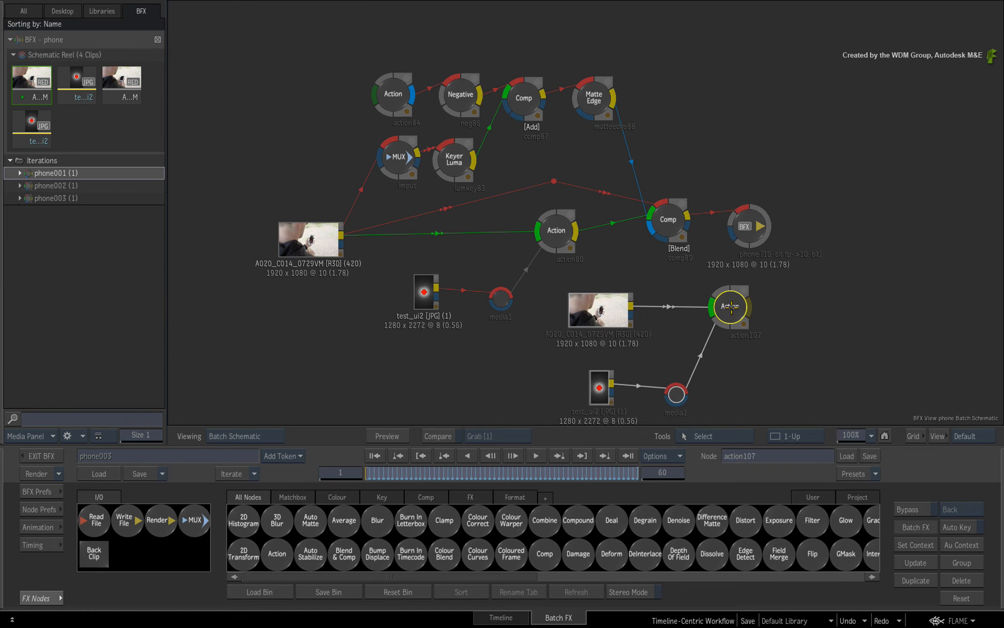
drag(850, 352, 824, 313)
drag(702, 269, 696, 281)
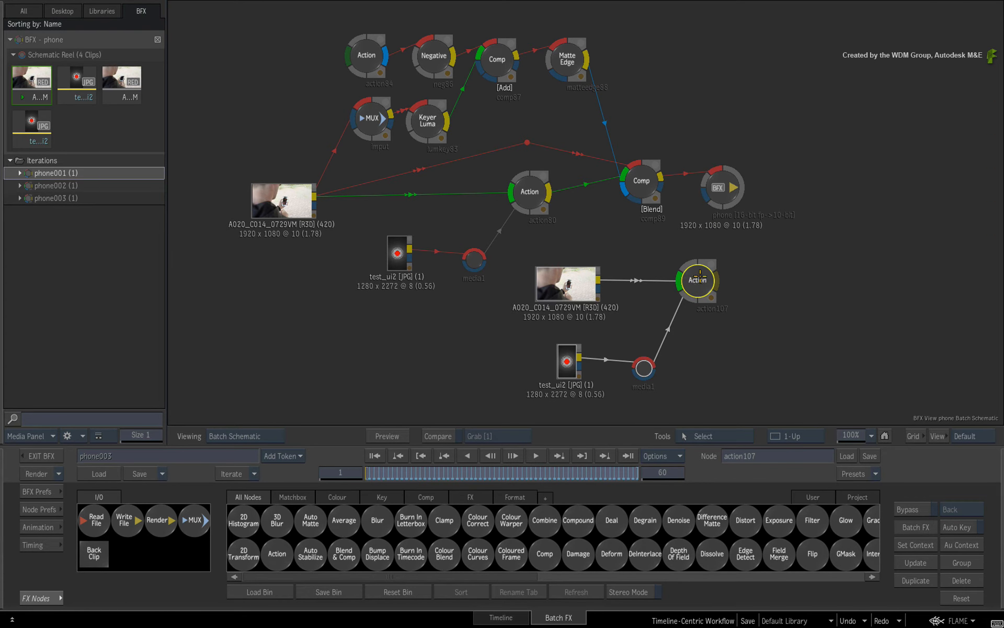
drag(701, 281, 712, 324)
key(Delete)
drag(623, 318, 631, 375)
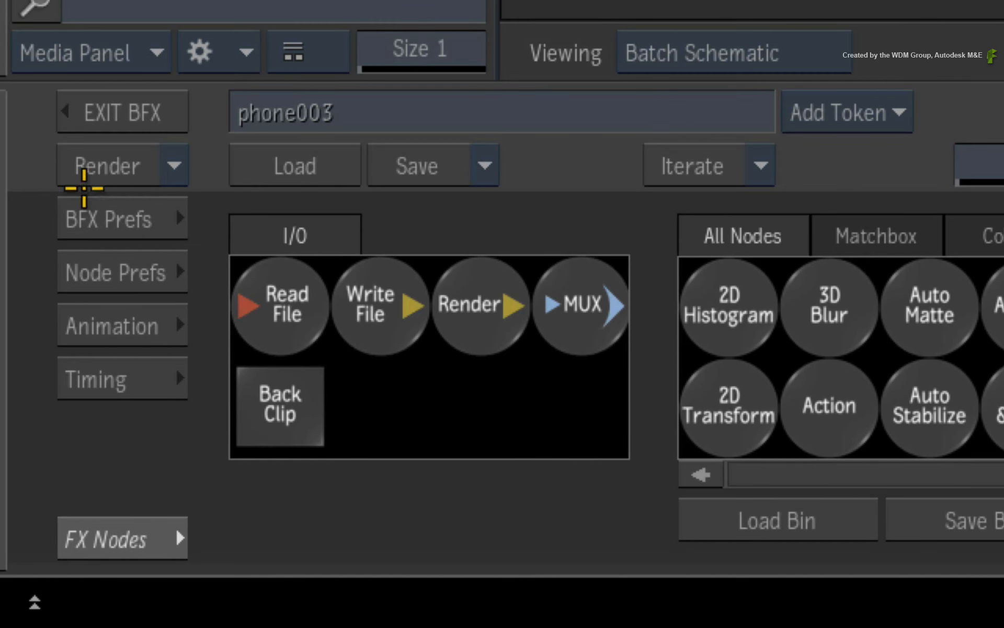
Exit to the timeline and reopen the Batch FX of the phone segment.
click(123, 112)
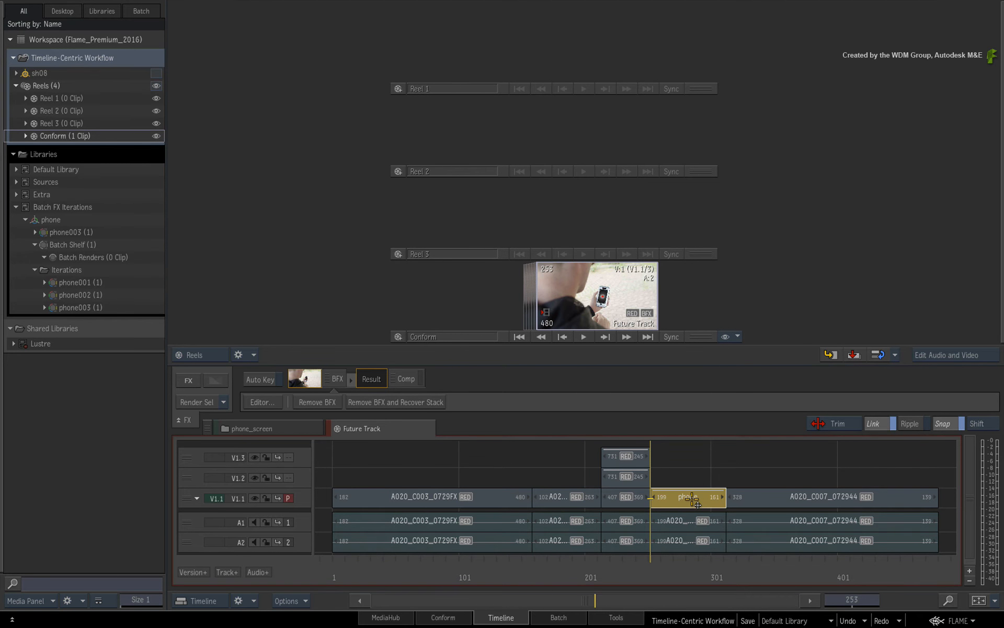
click(332, 382)
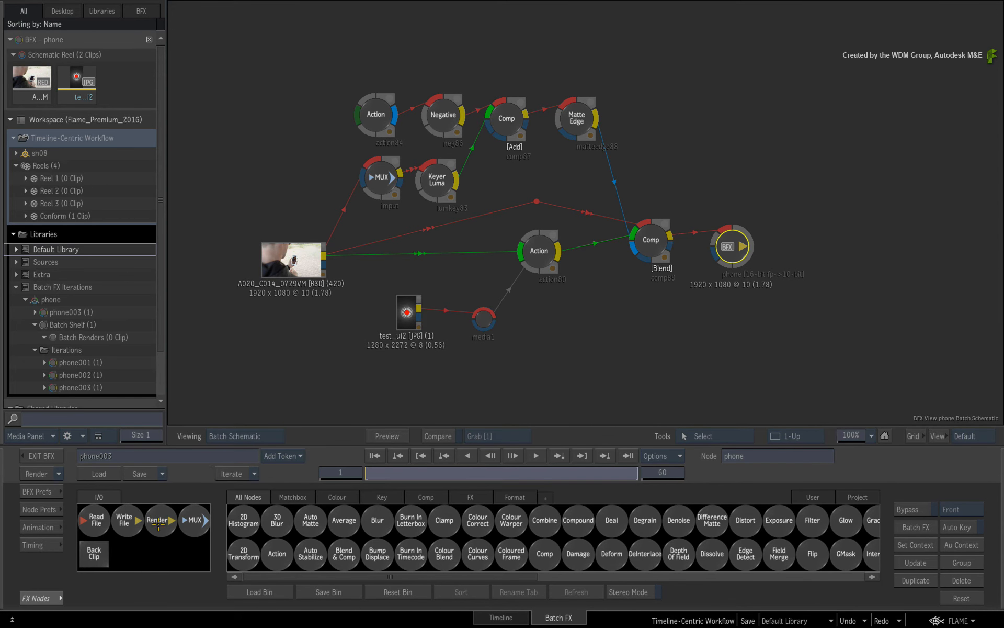
Add a Render node below the BFX output node and feed it from the Blend Comp node.
drag(158, 521, 674, 327)
drag(666, 242, 675, 267)
drag(443, 242, 531, 428)
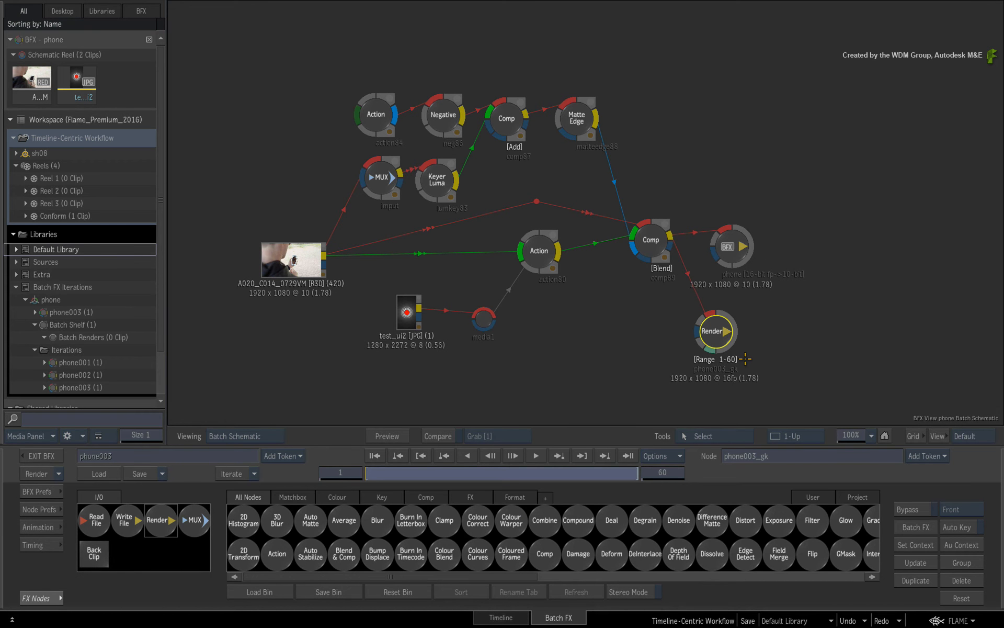
Examine the Render node's destination options, including Libraries, Reel Groups and Reels.
click(709, 340)
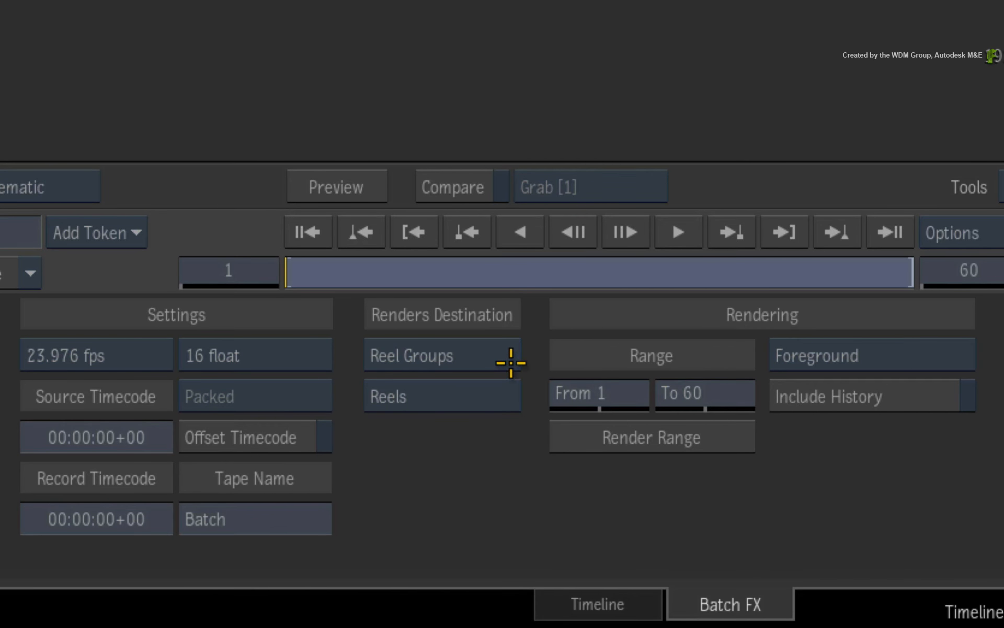
click(505, 357)
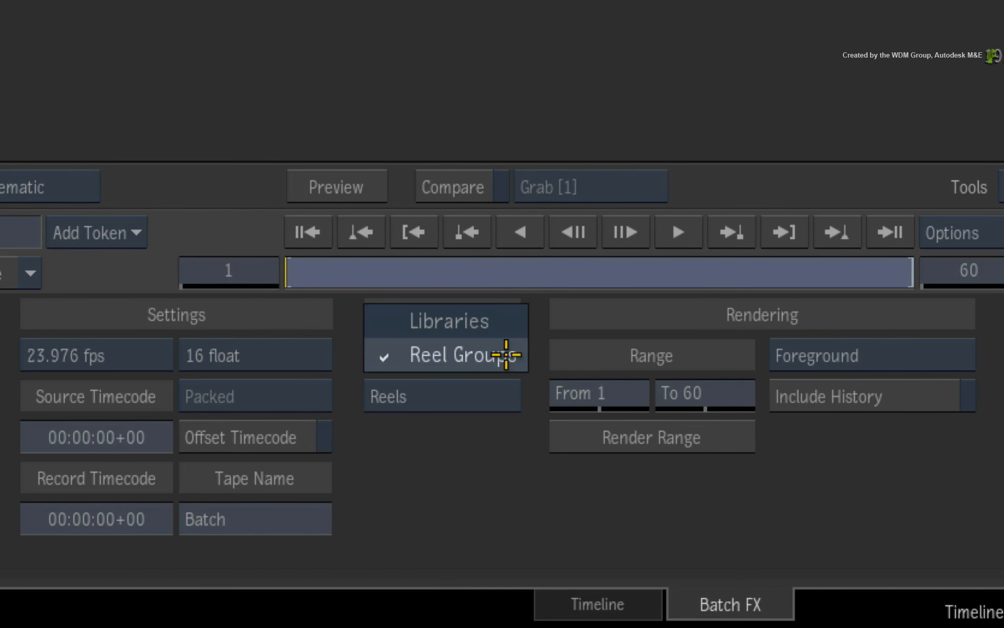
click(504, 326)
click(503, 347)
click(498, 386)
mouse_move(1, 563)
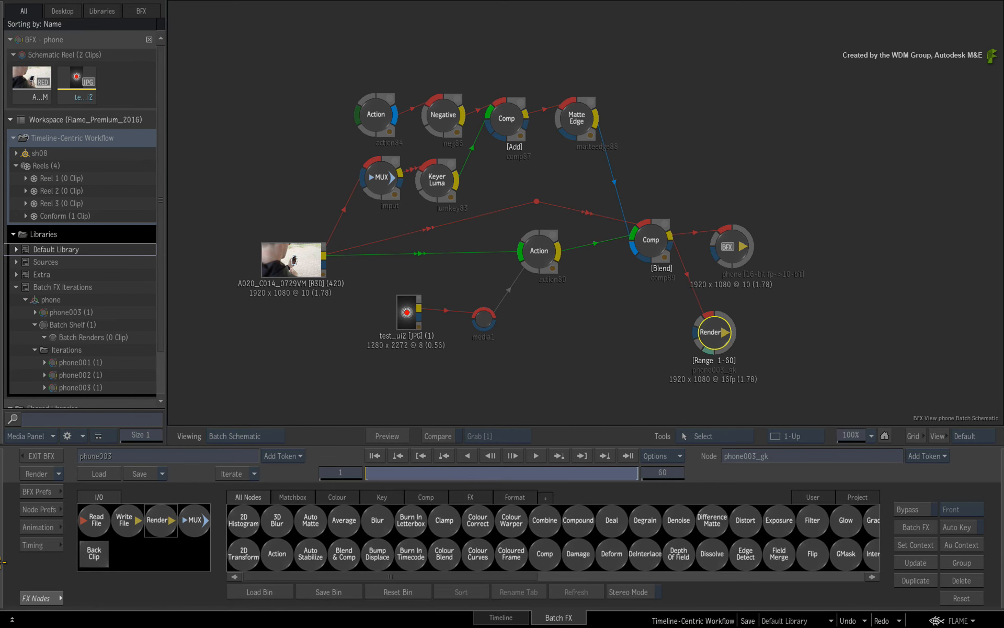
Add a Write File node beside the Render node, view both nodes' settings, and delete both nodes.
drag(124, 519, 781, 331)
click(783, 330)
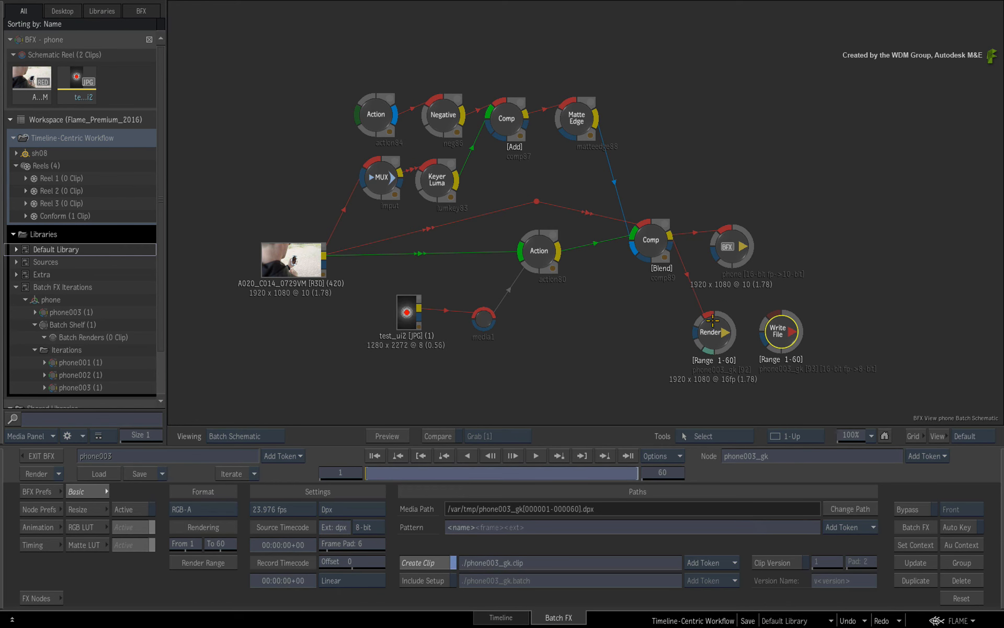
click(712, 322)
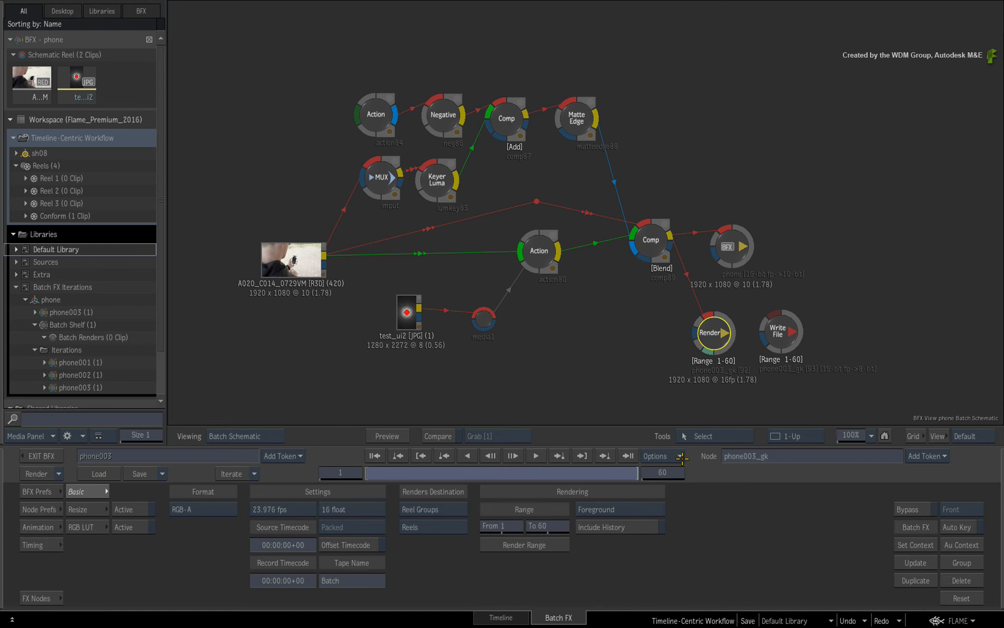
drag(779, 325, 759, 605)
drag(710, 329, 712, 607)
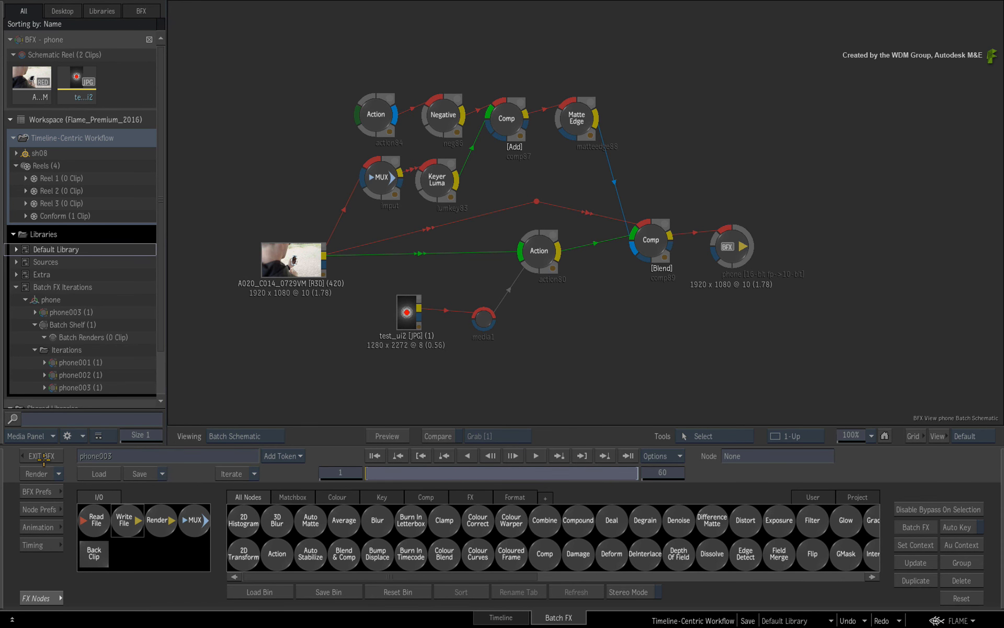
Leave the Batch FX for the Batch environment and try to load the phone001 iteration into its schematic.
click(44, 456)
click(569, 618)
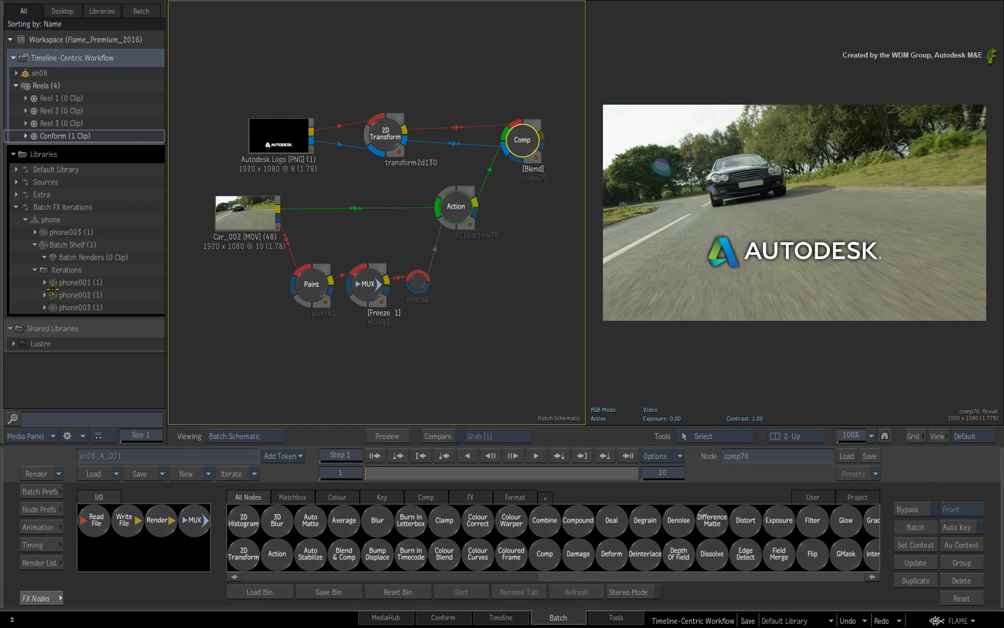
drag(53, 282, 473, 385)
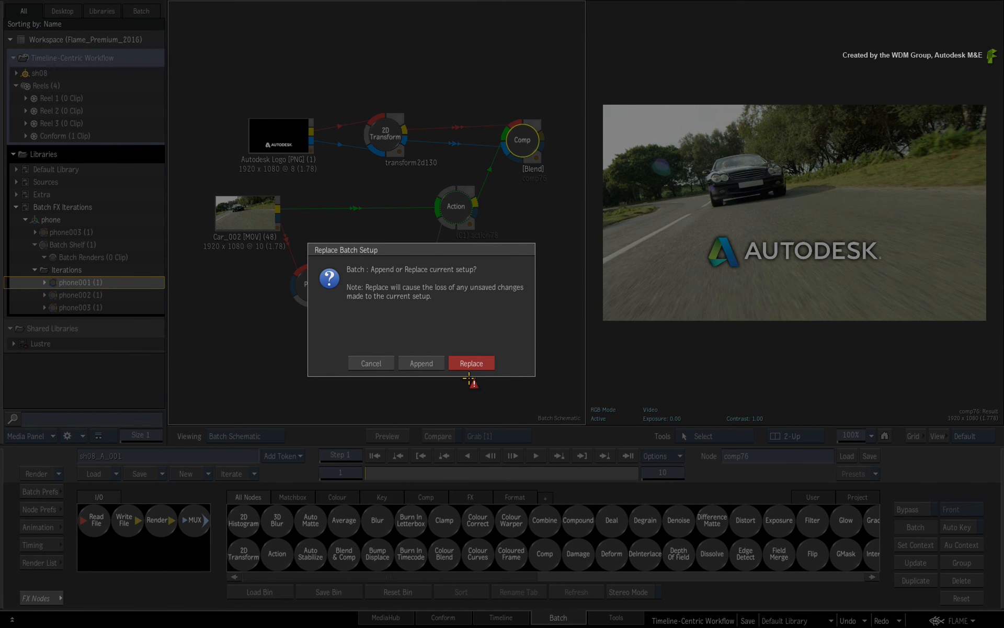
click(374, 362)
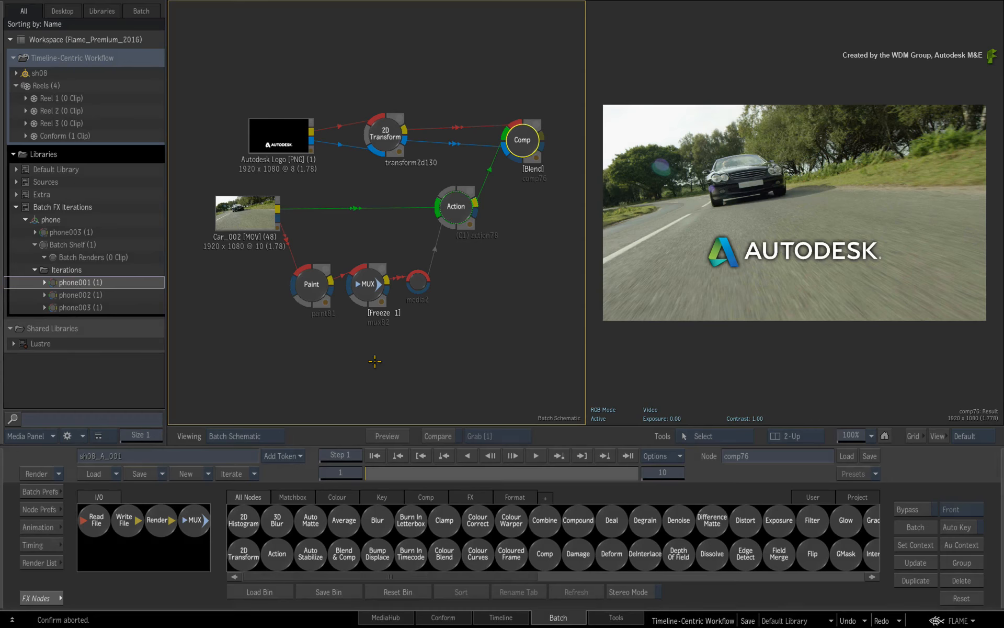
Bring the phone-screen clip from the Default Library into the Batch schematic and explode its FX into separate nodes.
click(16, 169)
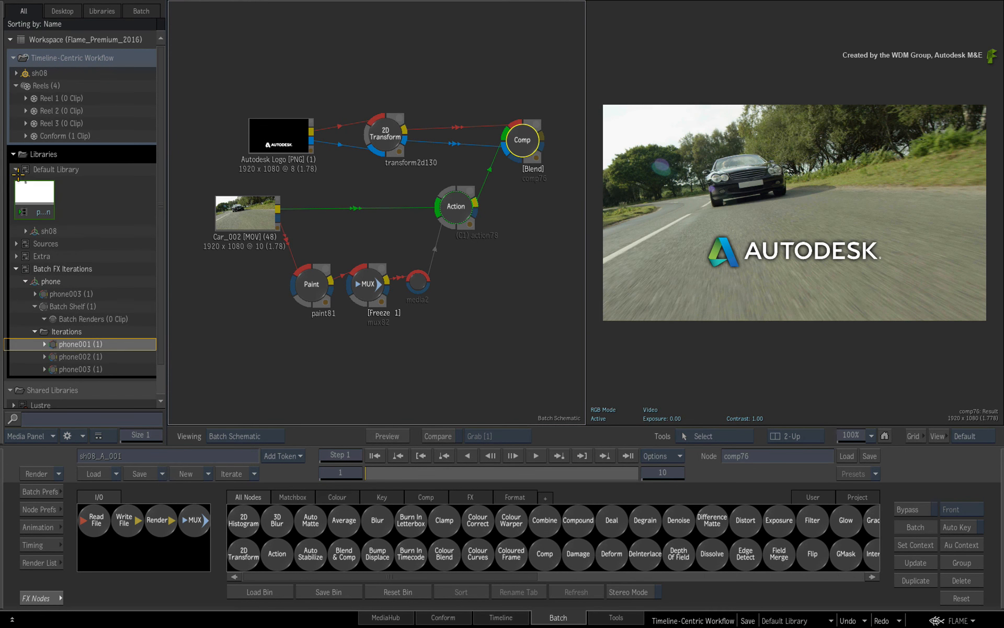
drag(34, 193, 452, 375)
right_click(452, 375)
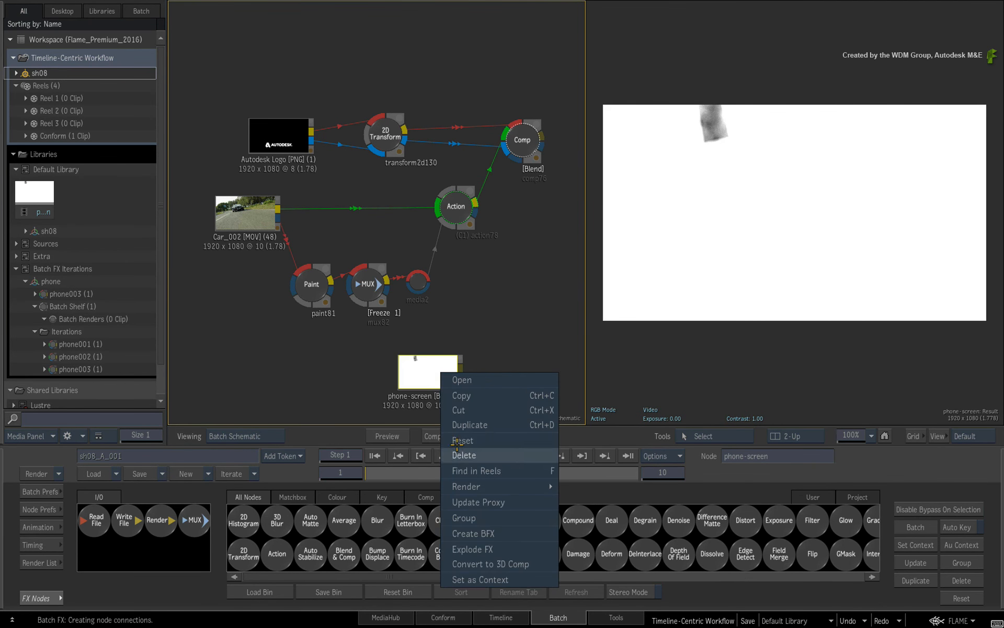
click(497, 543)
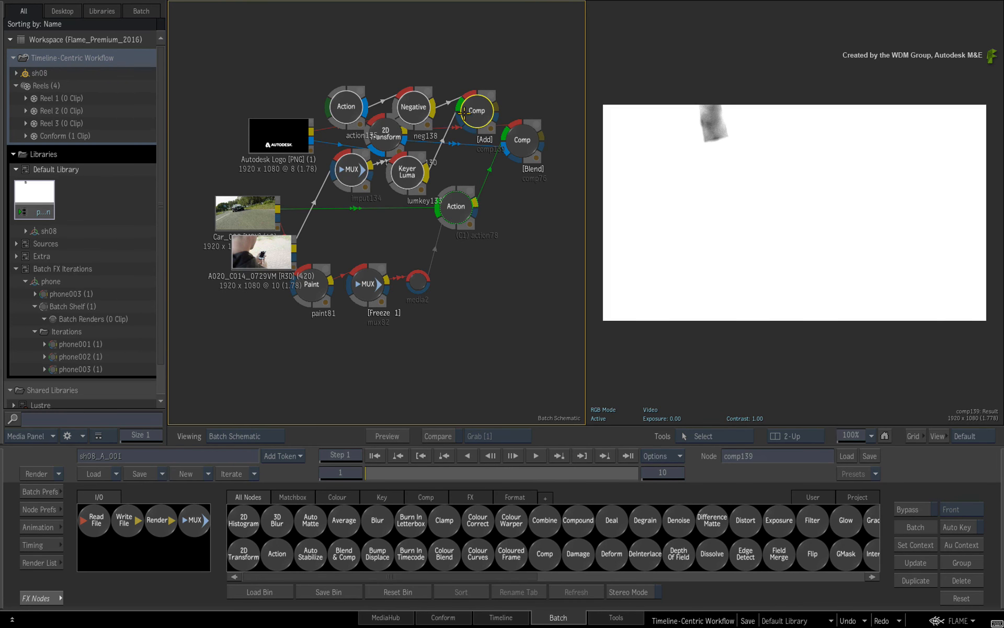
Open the phone segment's Batch FX from the timeline and bring the sh08_A_001 iteration group from the Default Library into its schematic.
drag(530, 356, 523, 275)
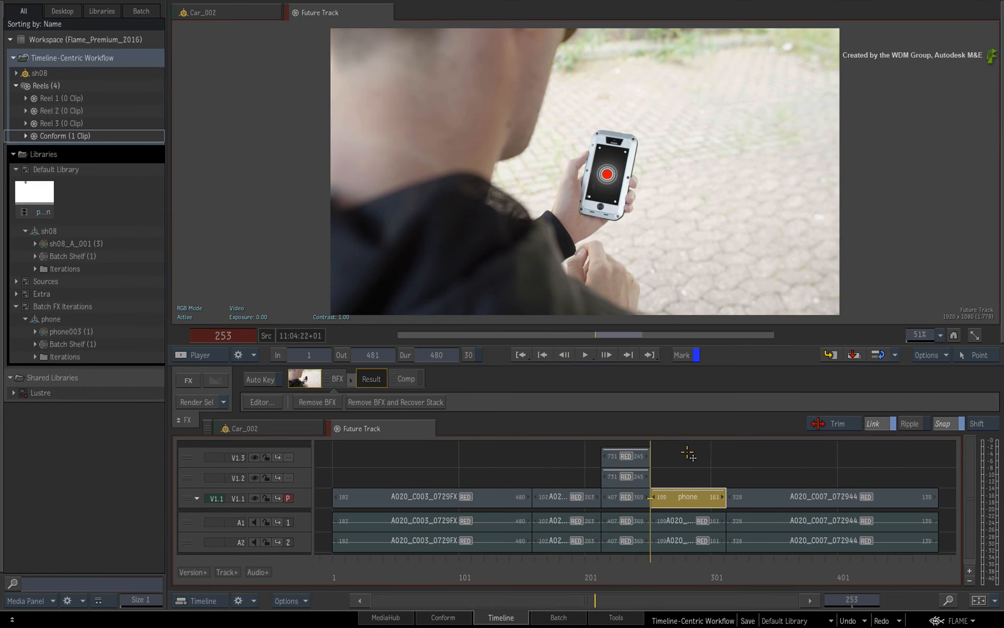
double_click(676, 497)
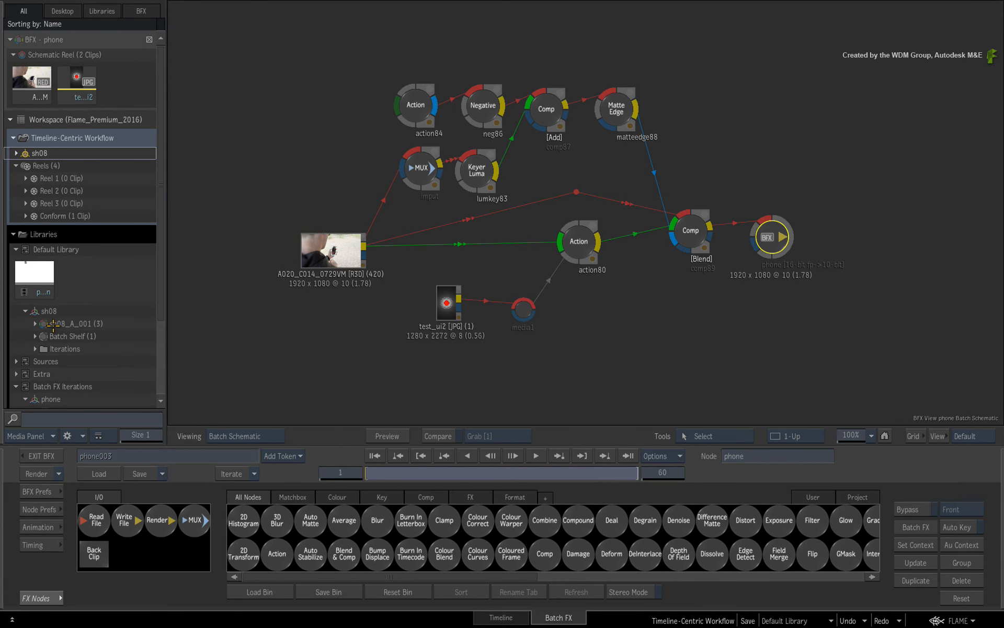
drag(44, 323, 713, 365)
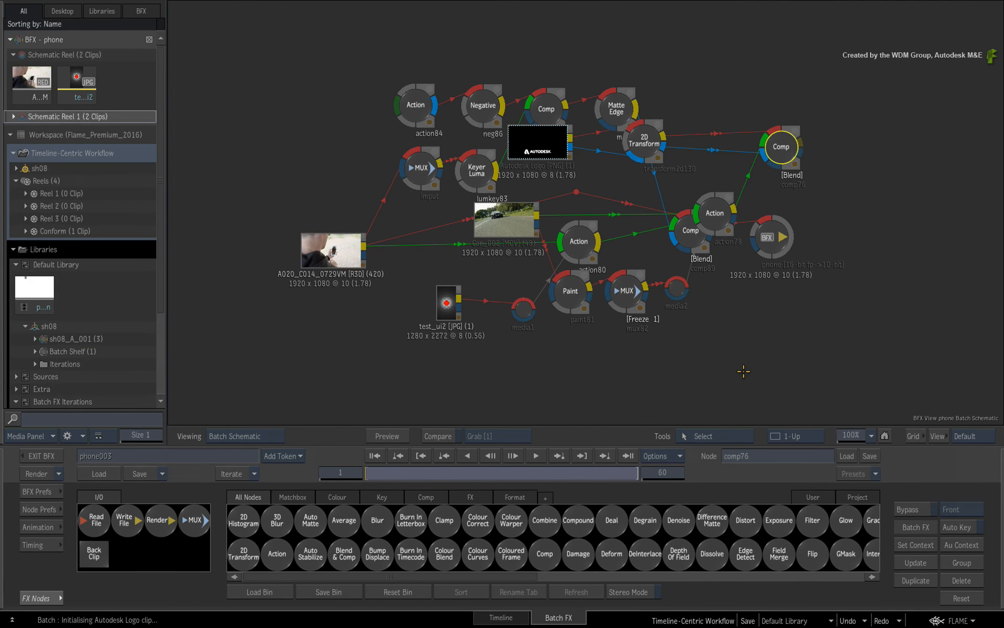
Remove all nodes of the imported sh08_A_001 setup from the phone schematic and exit the Batch FX.
drag(782, 138, 866, 345)
drag(915, 318, 916, 284)
drag(851, 340, 816, 626)
drag(645, 353, 644, 365)
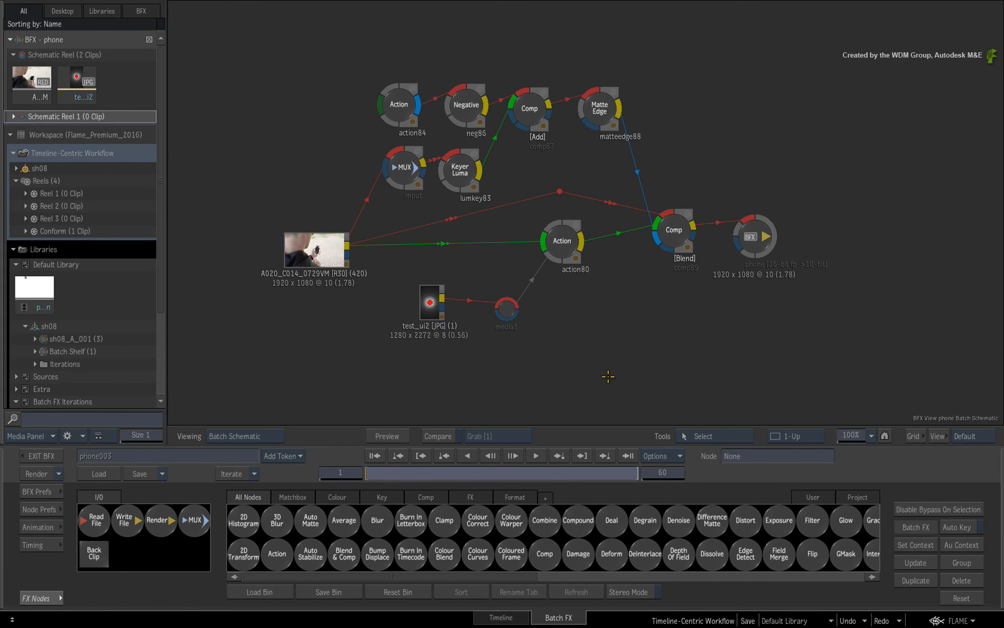
click(42, 455)
Select the Timeline-Centric Workflow desktop in the workspace.
mouse_move(1002, 207)
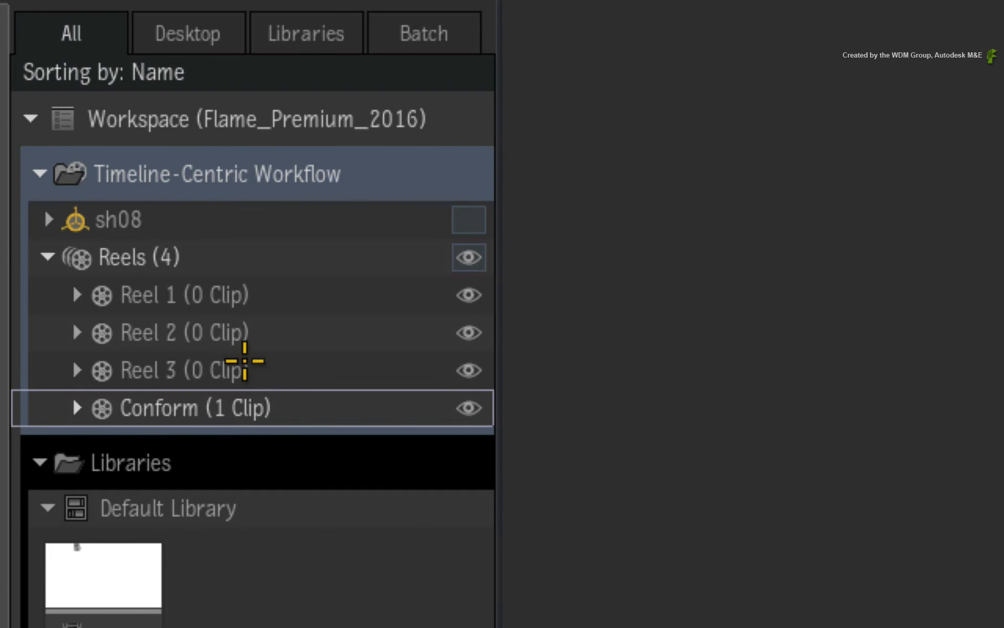
click(370, 159)
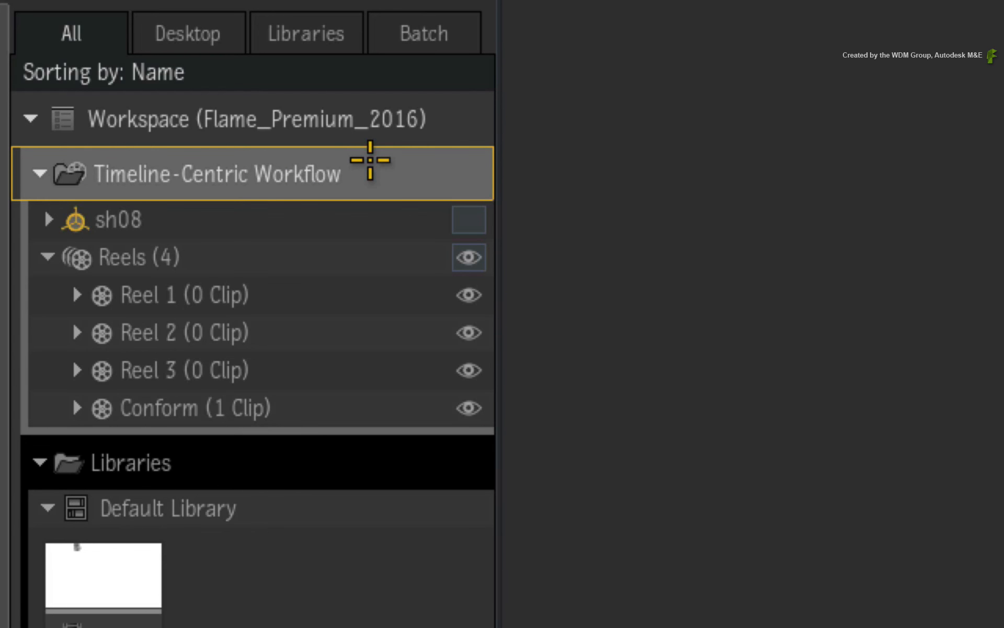